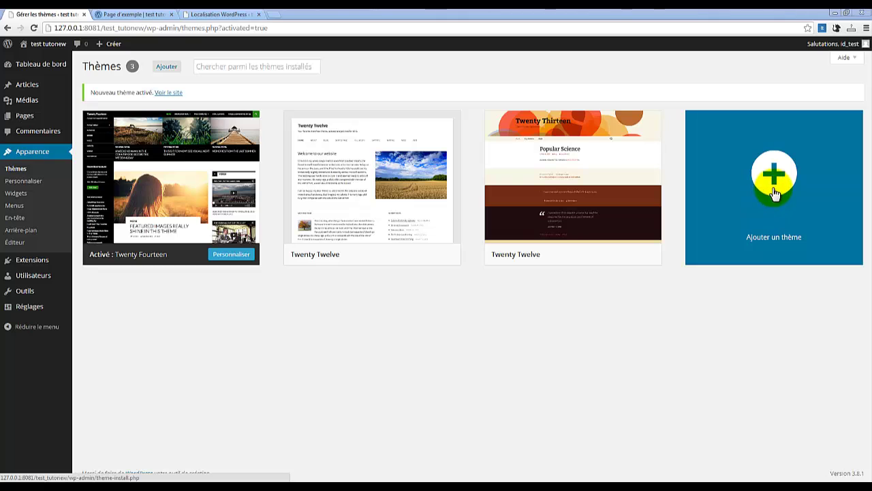
- Install a new theme by uploading the archive DatingMag.zip from the TUTO folder
click(726, 191)
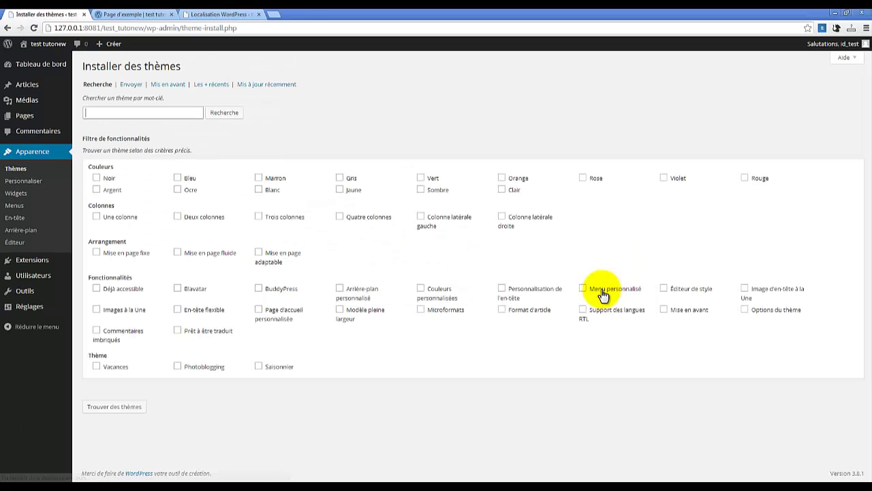
click(129, 85)
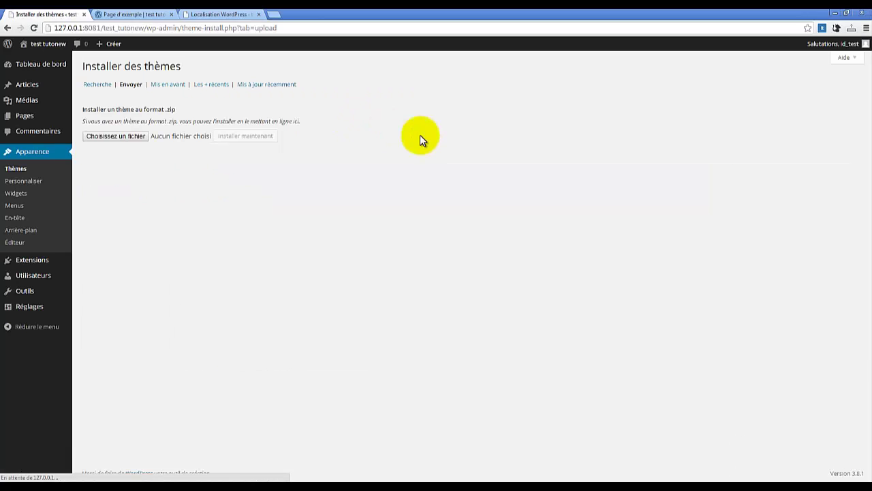
click(123, 136)
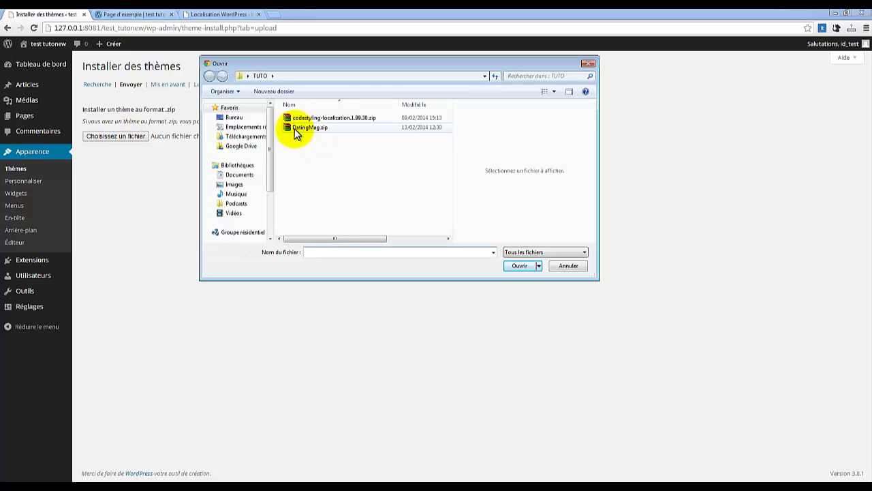
click(300, 128)
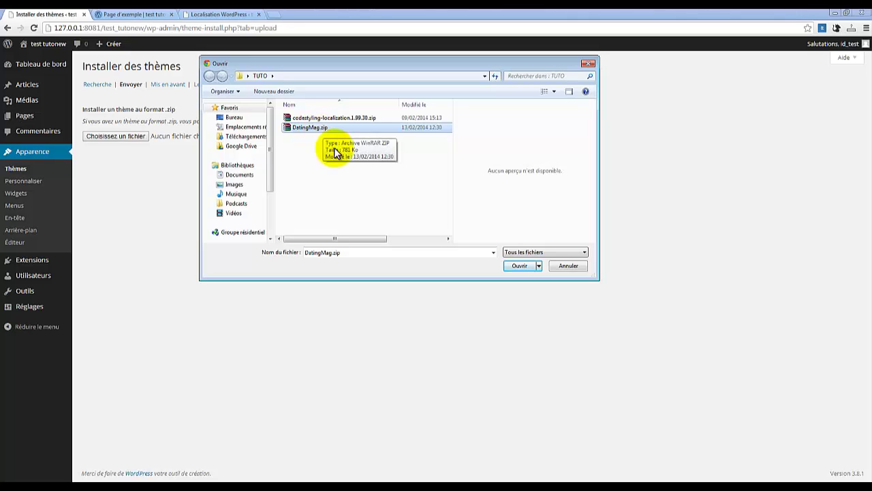
click(519, 268)
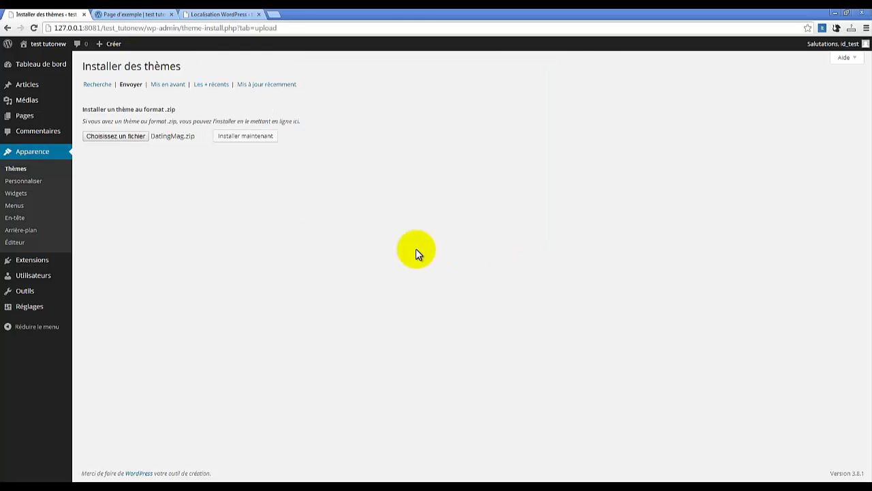
click(246, 139)
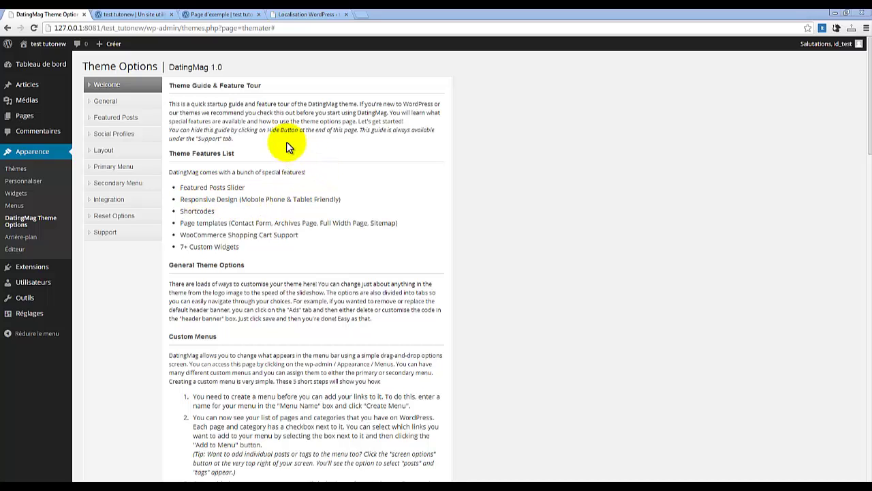
- Set the "Read More" text in the DatingMag theme's Layout options to "Lire la suite"
click(145, 118)
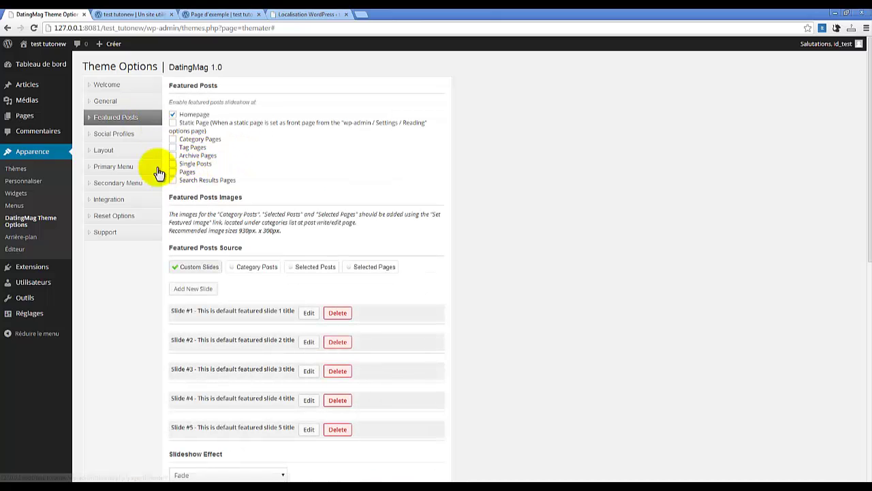
click(124, 135)
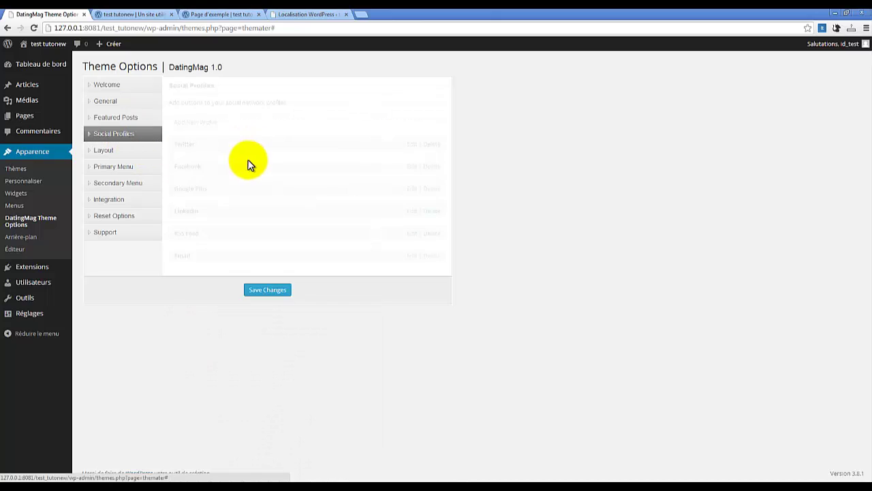
click(109, 152)
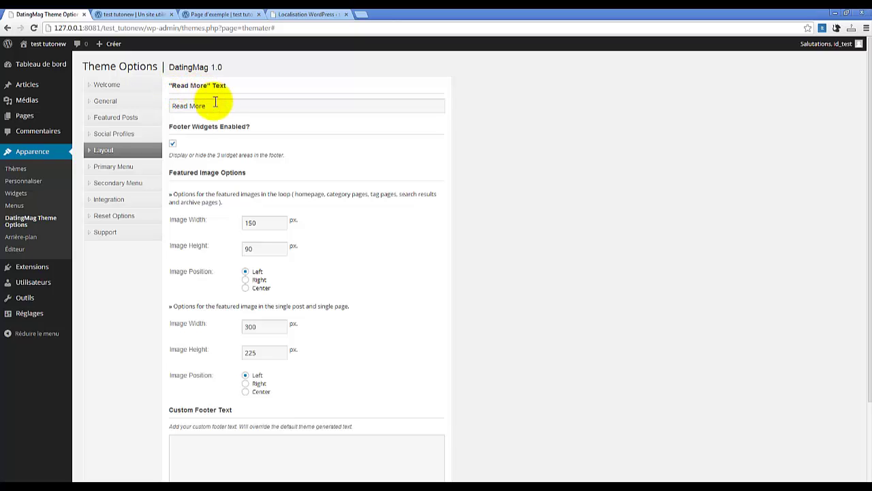
drag(211, 109, 136, 111)
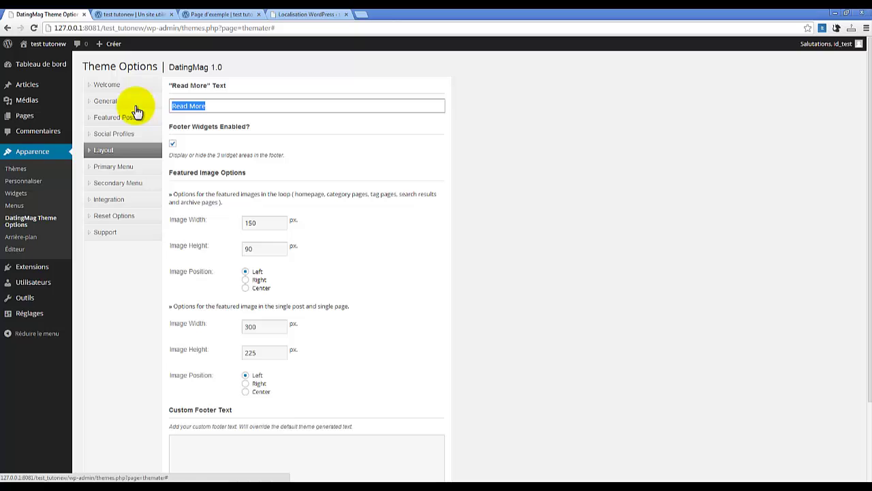
text(Lire la suite)
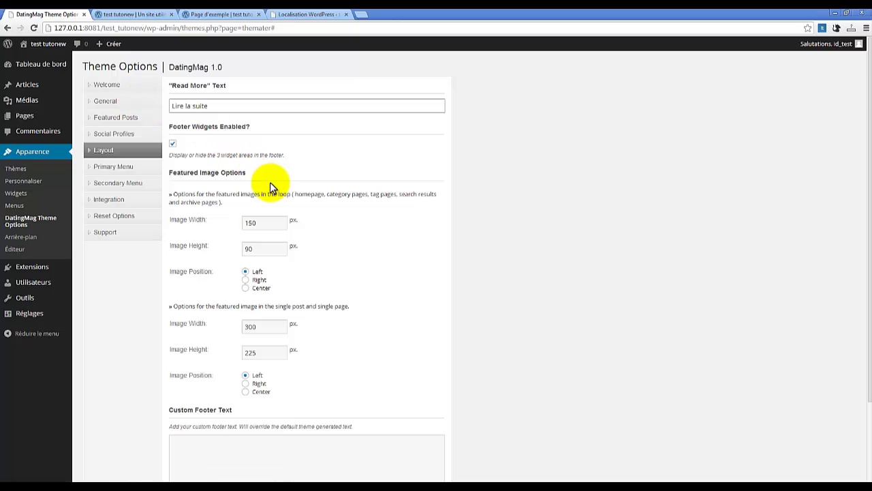
- Examine the remaining Layout settings and the Primary Menu, Secondary Menu, Integration, Reset Options and General theme options
scroll(269, 182, down, 3)
scroll(272, 184, up, 3)
click(115, 168)
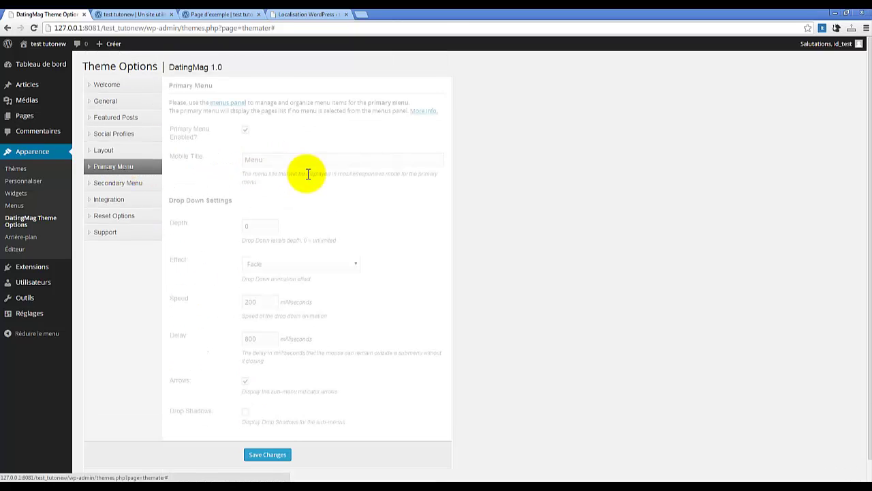
click(128, 188)
scroll(289, 204, down, 1)
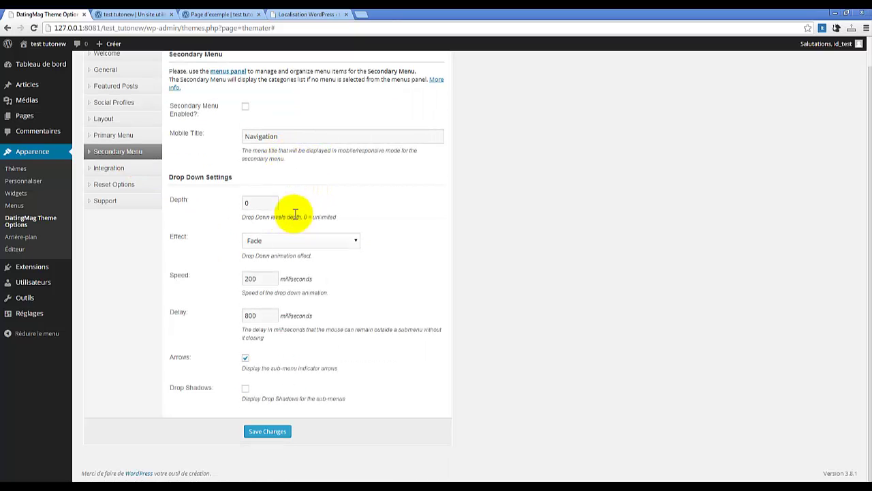
click(135, 171)
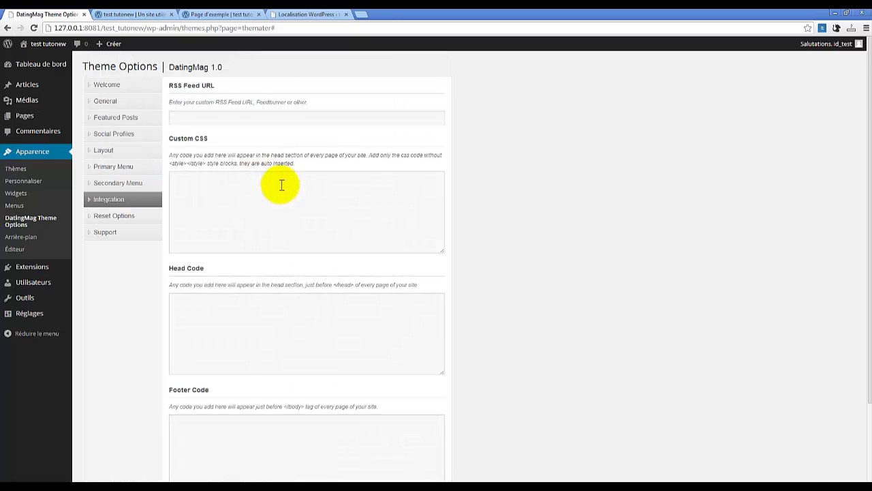
click(156, 216)
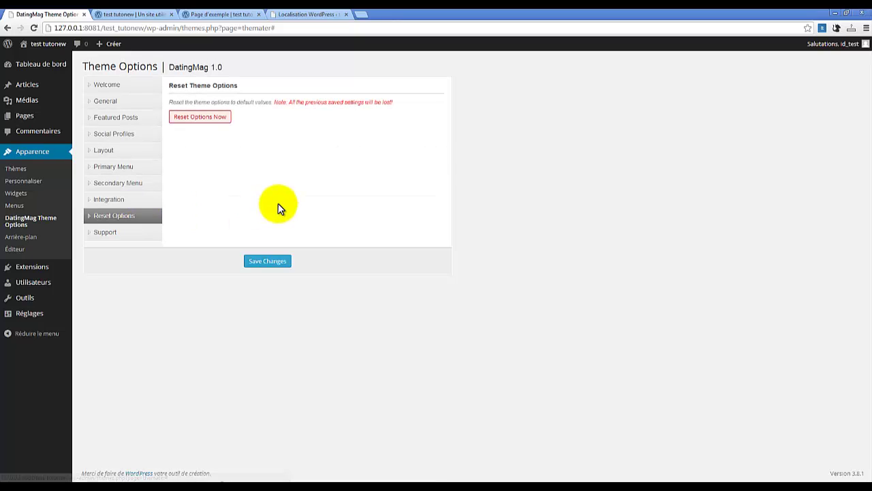
click(109, 100)
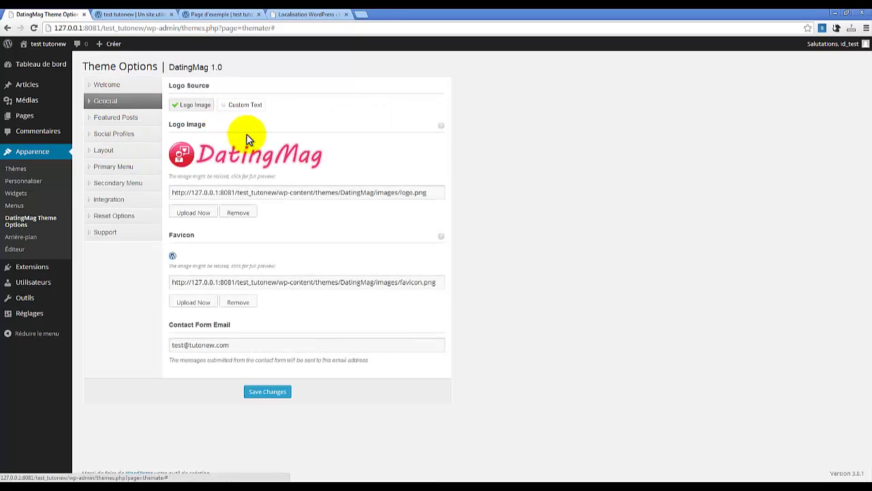
- Set the Featured Posts "Read More" link text to "Lire la suite »" and save the theme options
click(114, 120)
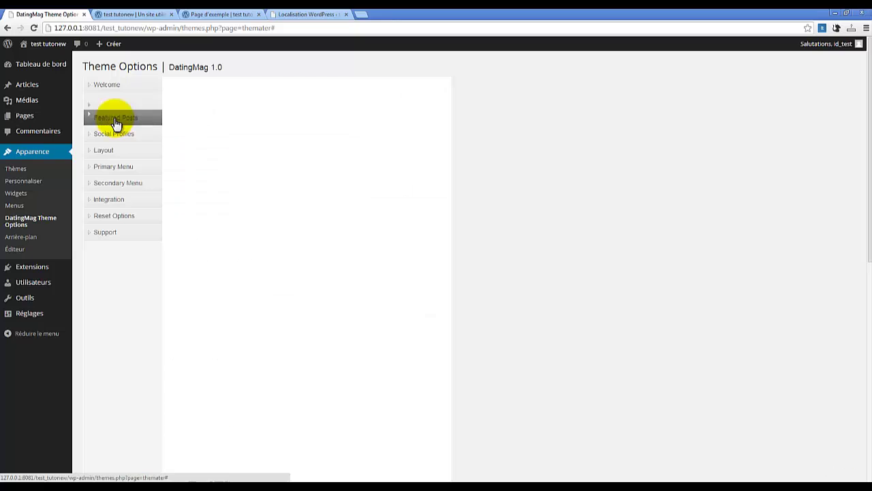
scroll(240, 189, down, 4)
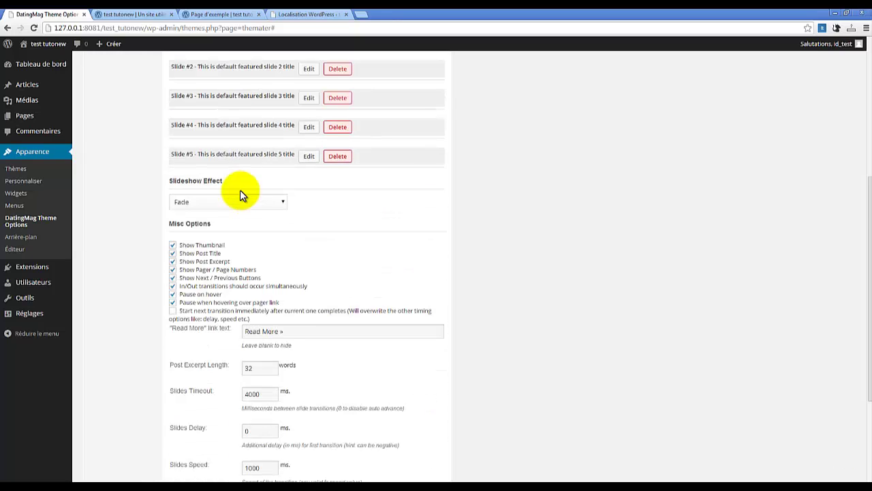
scroll(240, 189, down, 1)
drag(278, 239, 243, 240)
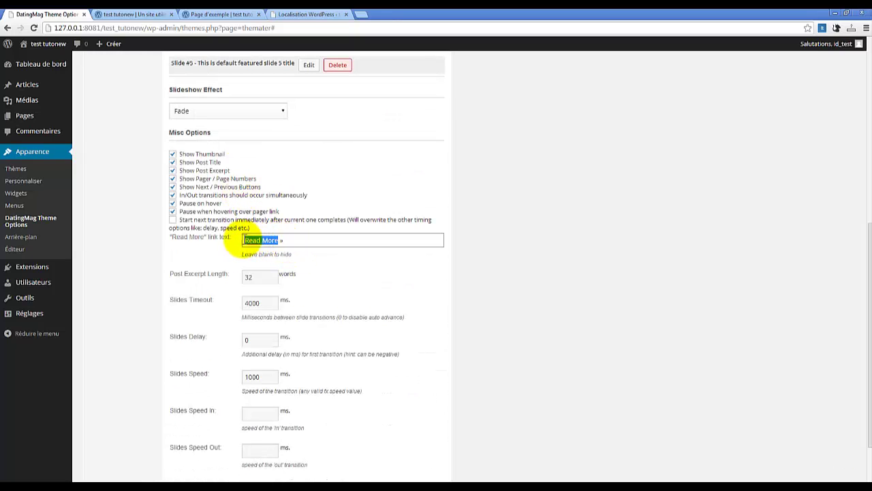
text(Lire la suite)
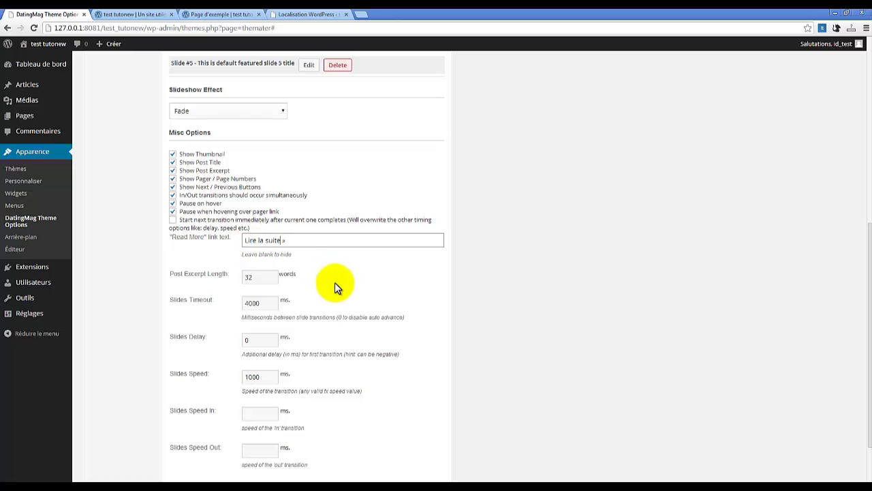
scroll(335, 282, down, 3)
scroll(335, 282, up, 6)
scroll(335, 282, down, 3)
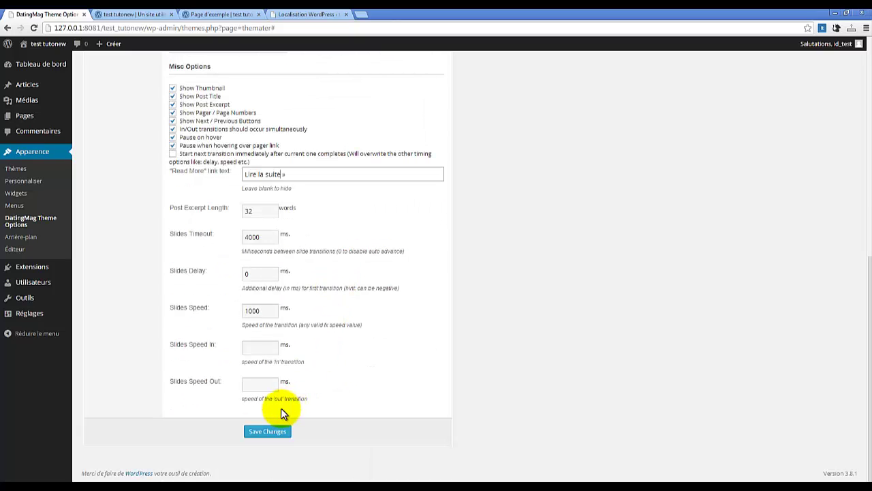
click(266, 433)
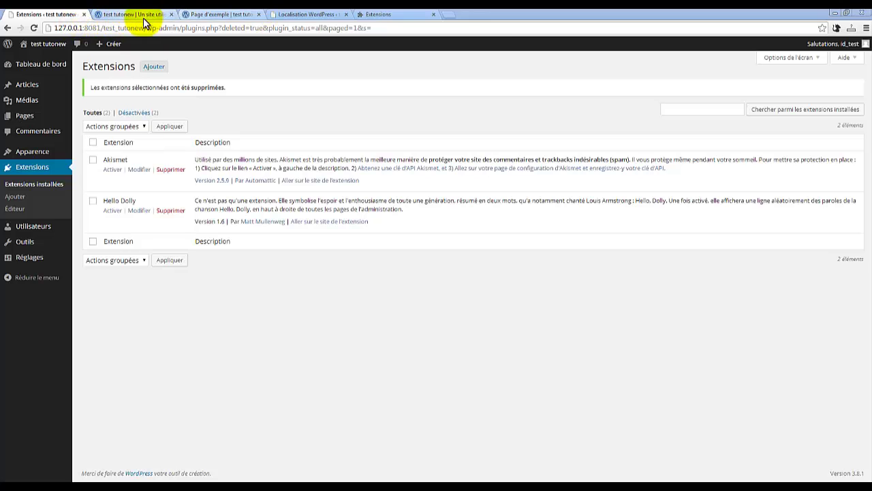
- Go to Chrome's extension management page and open the Chrome Web Store to find more extensions
click(866, 28)
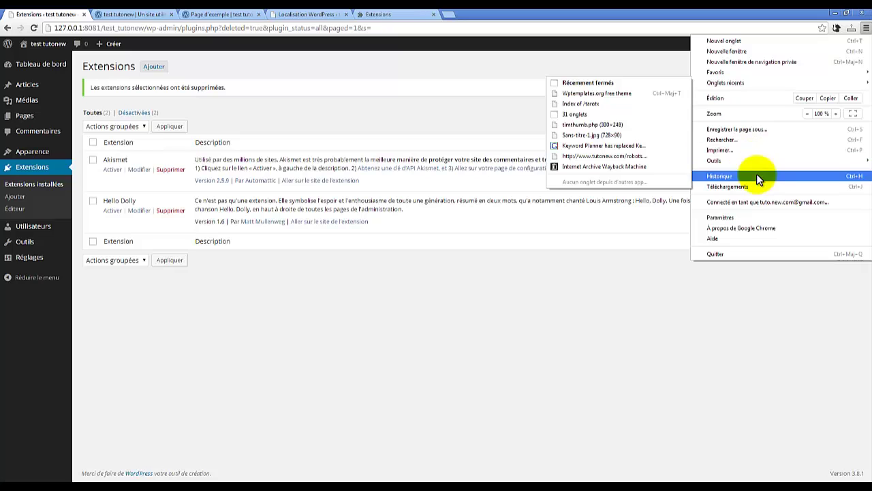
mouse_move(756, 160)
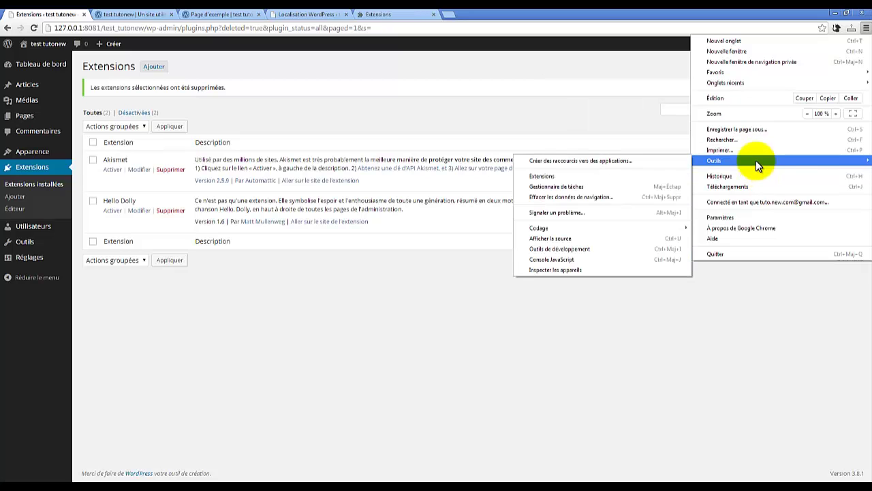
click(550, 176)
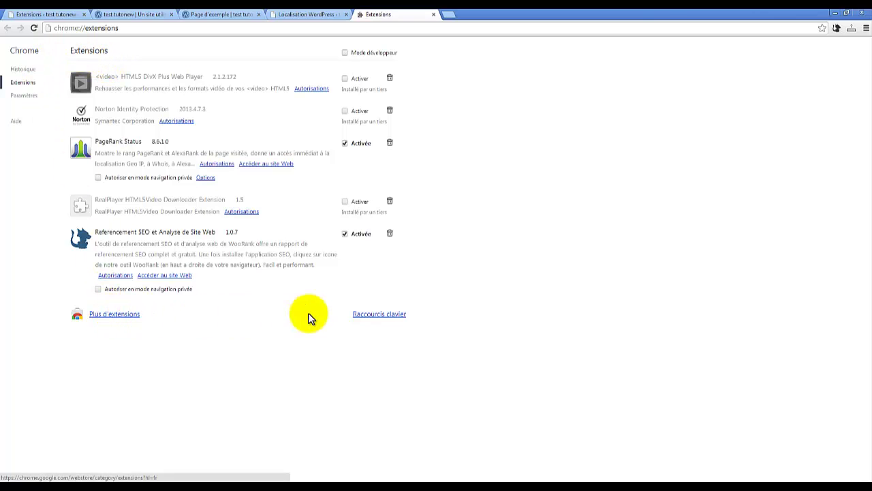
click(112, 317)
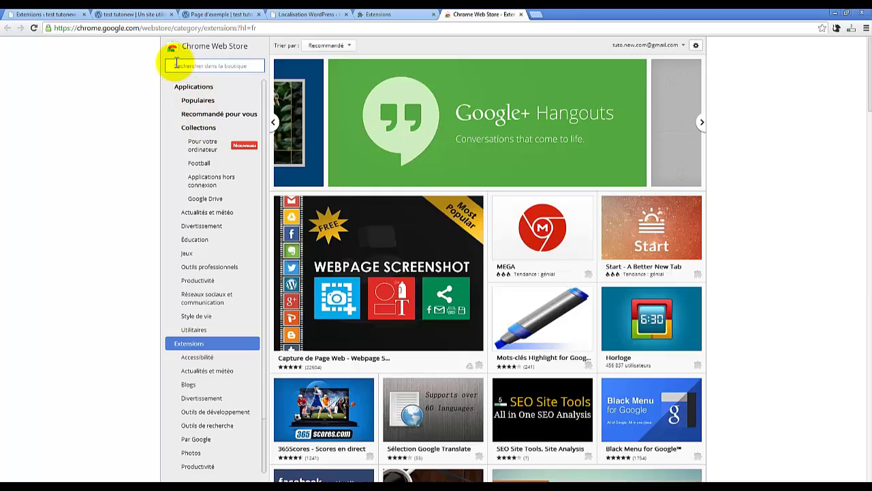
- Search the Chrome Web Store for "instant translate" and add the Instant translate extension to the browser
click(229, 65)
text(in)
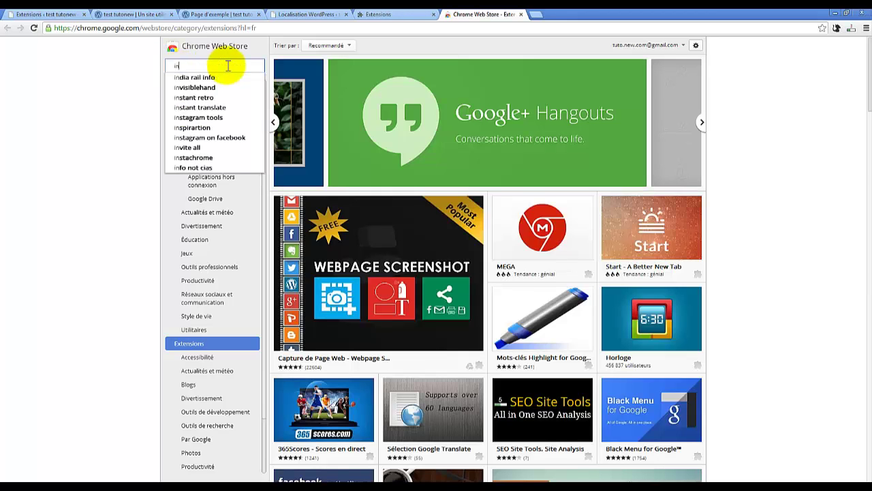
text(stant)
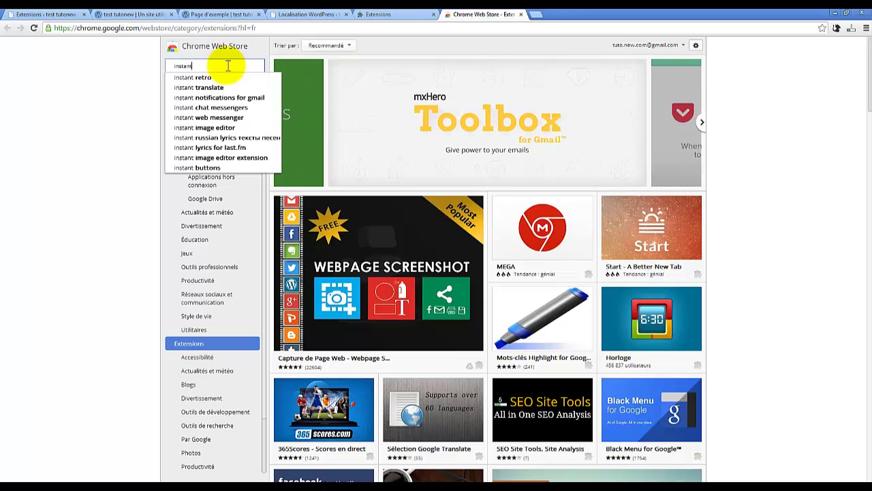
text( translate)
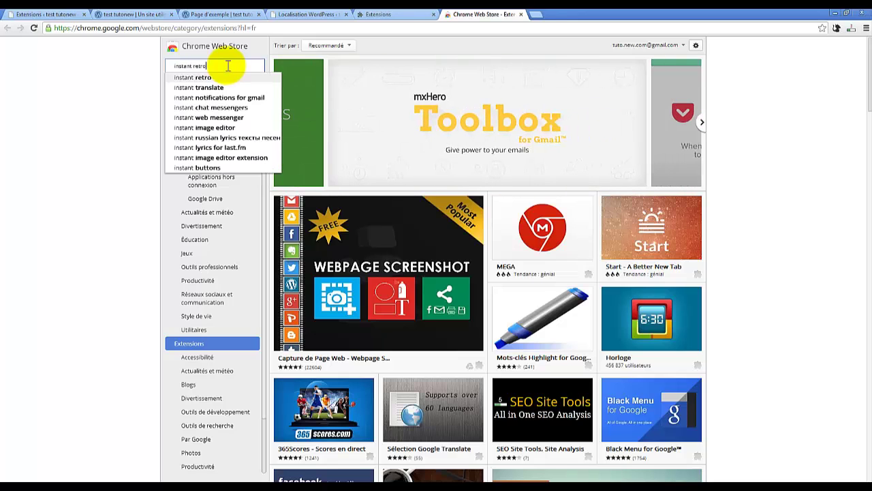
key(Return)
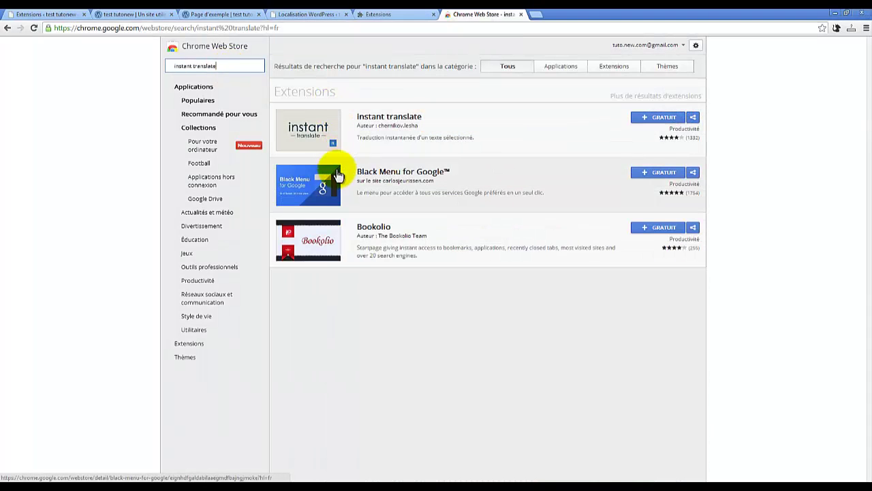
click(652, 119)
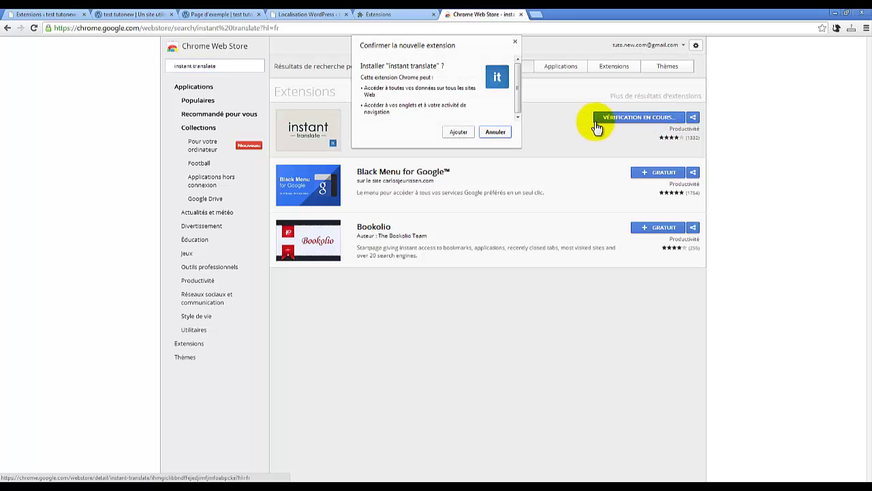
click(457, 132)
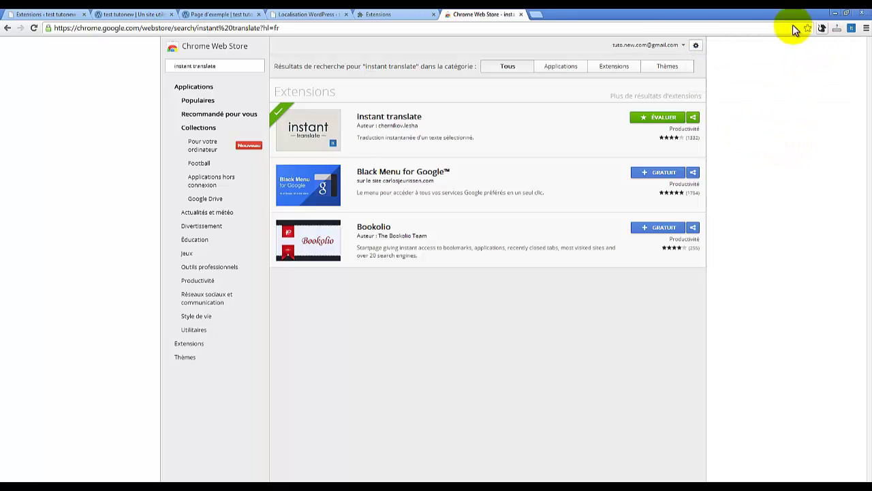
- Open the Instant translate extension, answer its Monetization Agreement with "Surely, not" and set the source language to Anglais
click(852, 30)
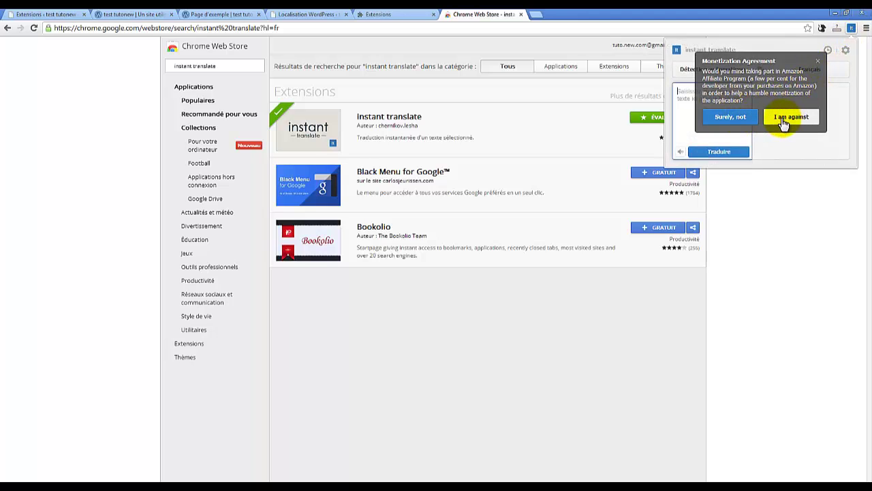
click(736, 120)
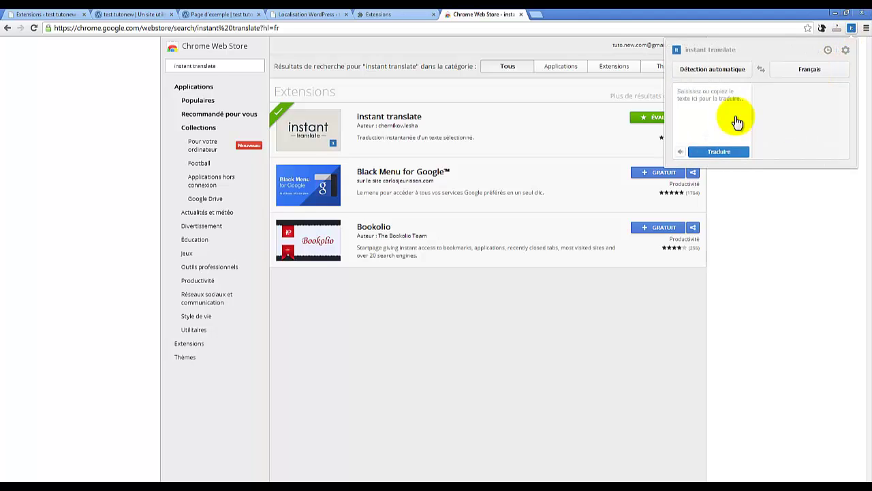
click(736, 73)
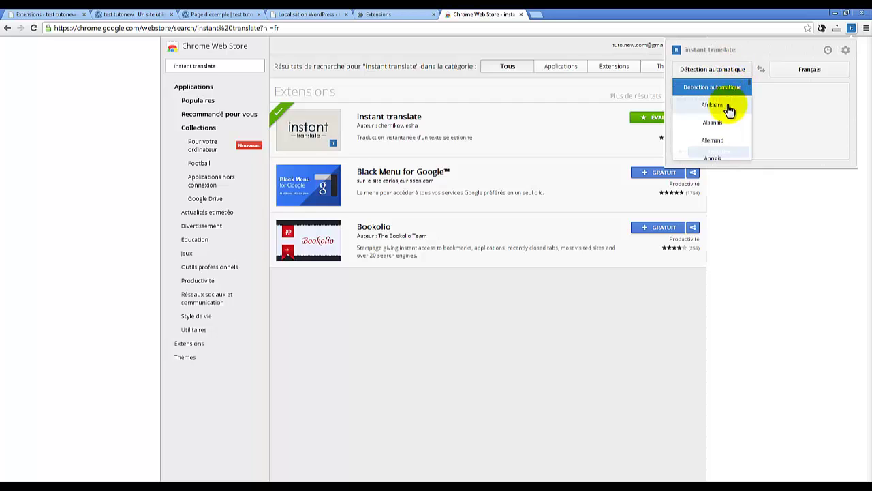
click(715, 149)
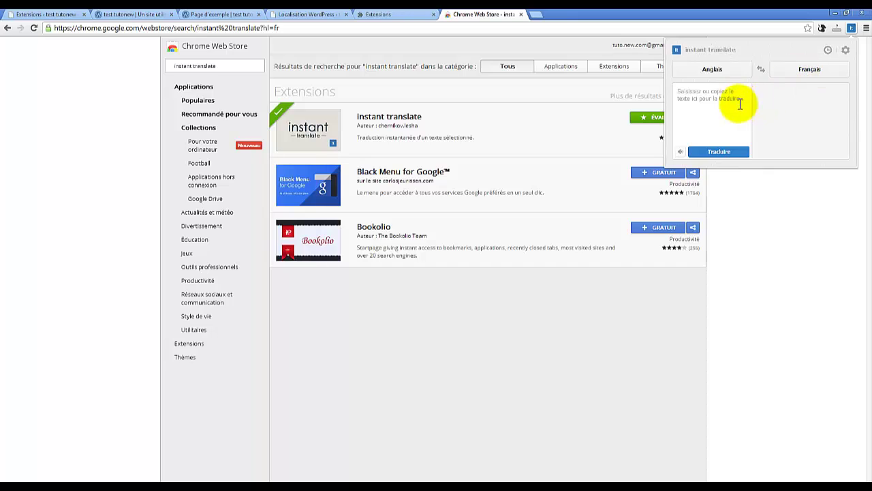
- Translate the text "thank you" from English into French with Instant translate
click(689, 93)
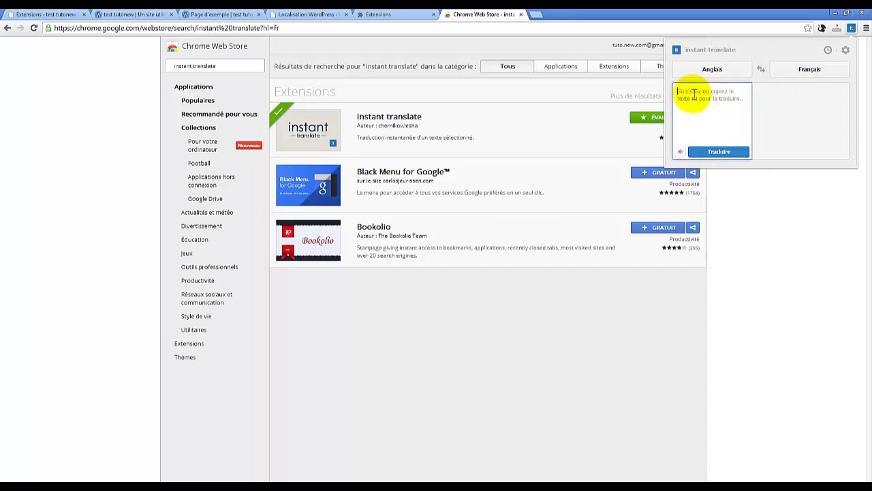
text(thank you)
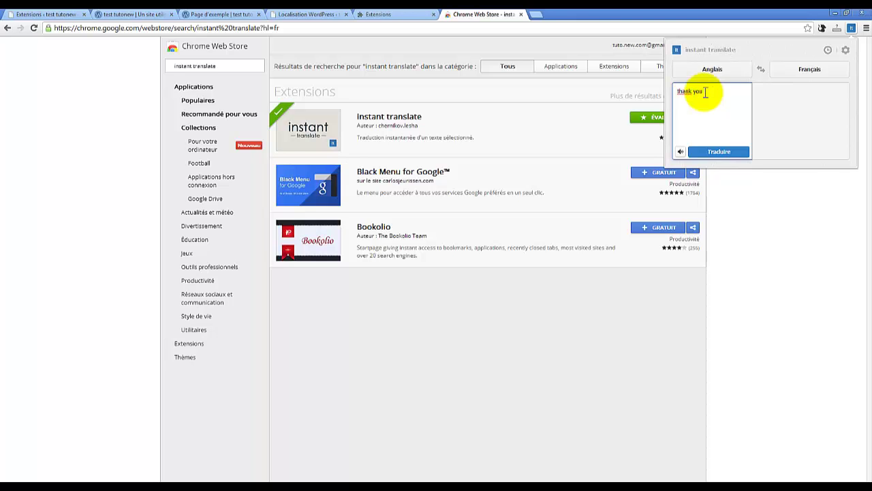
click(716, 151)
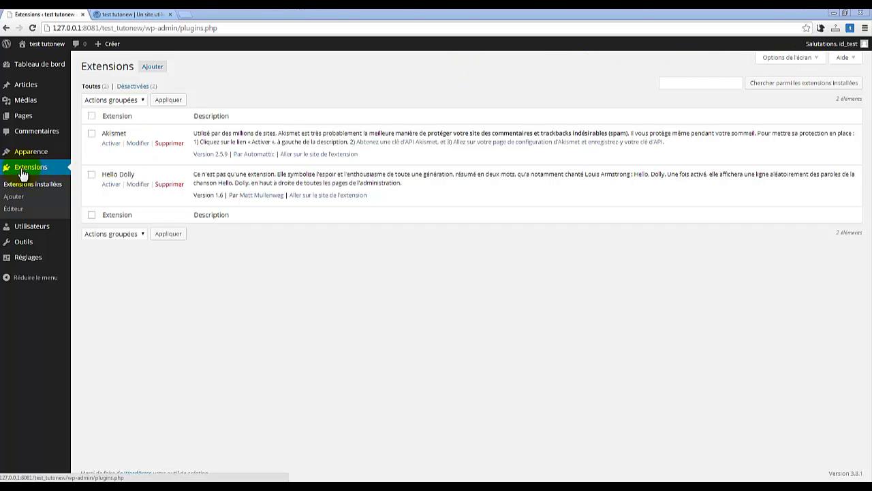
- Search for "codestyling localization" among the WordPress plugins available to install
click(151, 68)
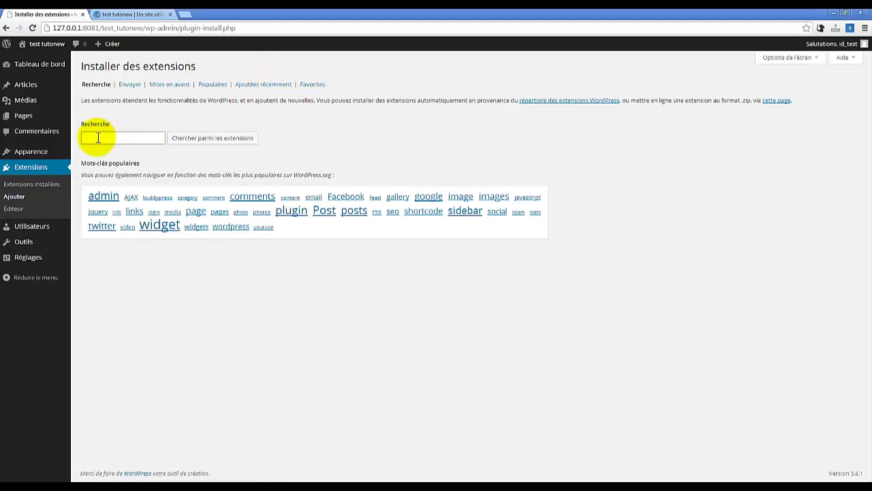
click(98, 138)
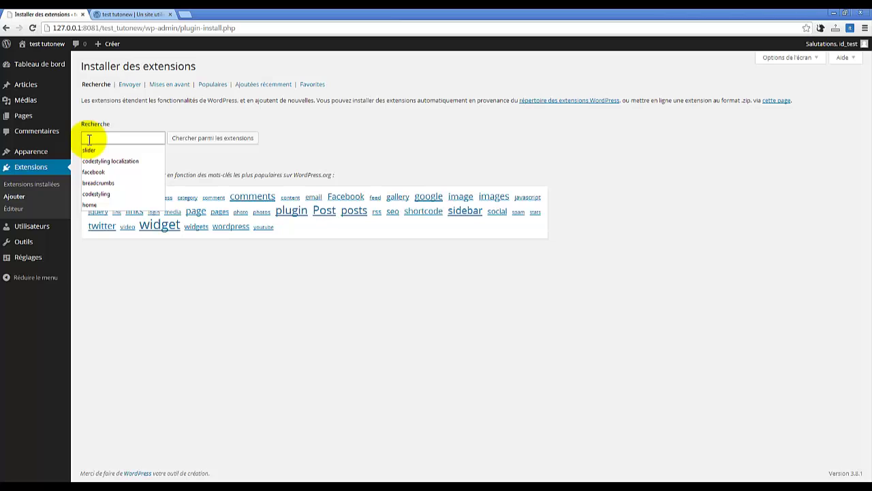
text(co)
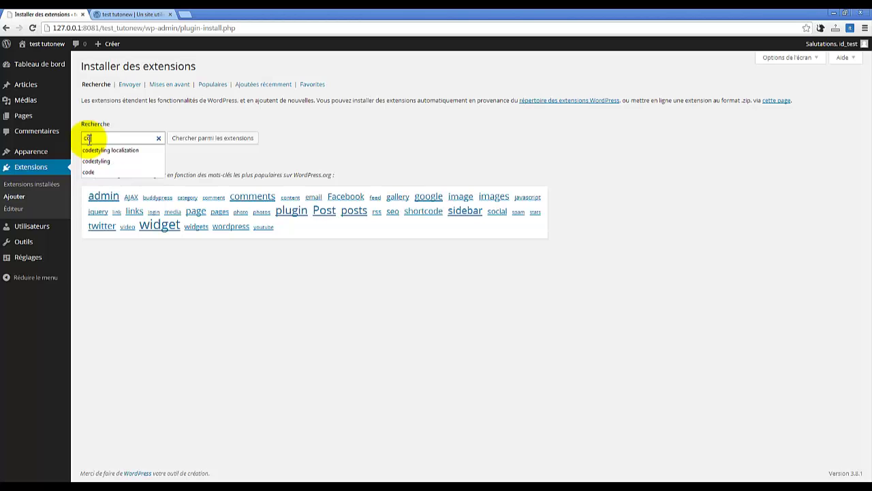
text(destyling loca)
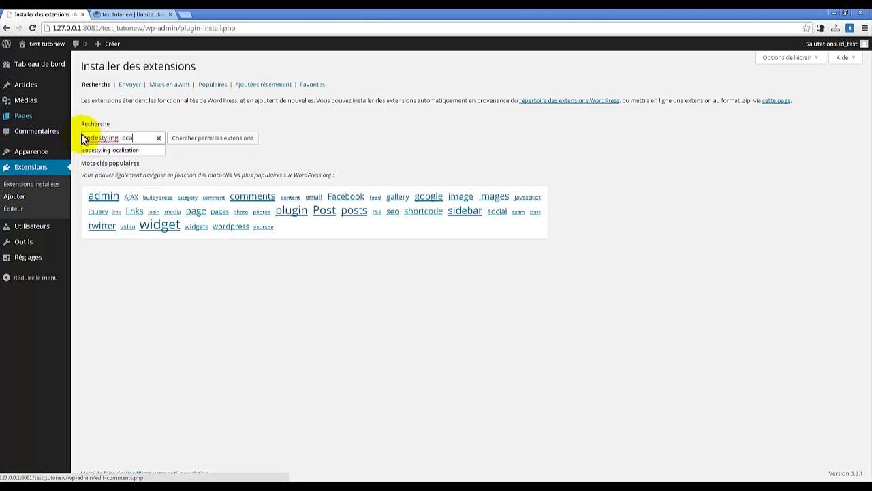
click(109, 151)
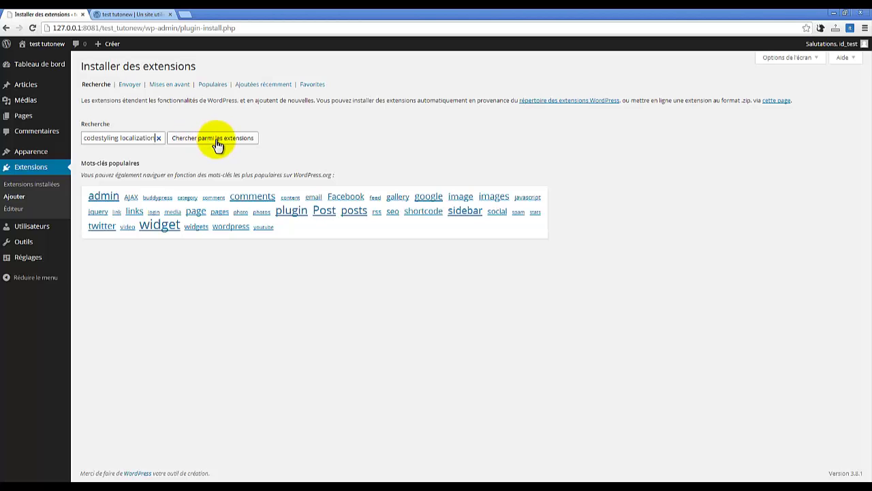
click(217, 143)
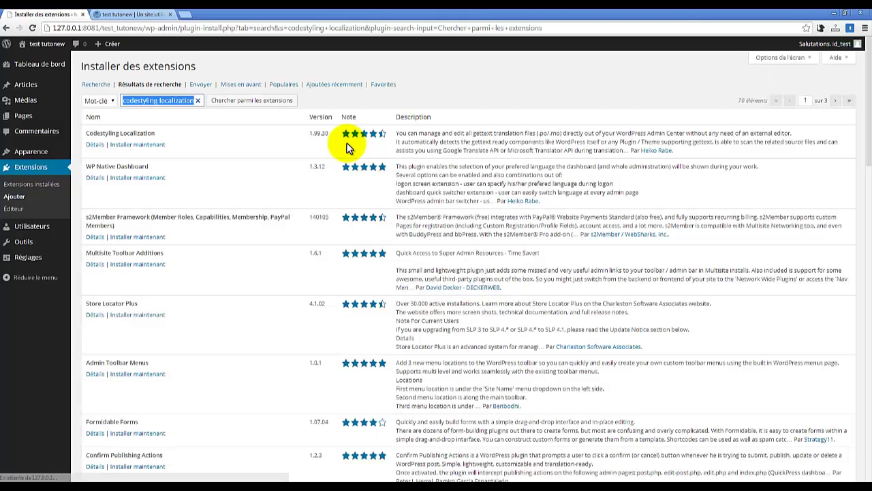
- Install the Codestyling Localization plugin and activate it
scroll(173, 188, down, 4)
scroll(173, 189, up, 4)
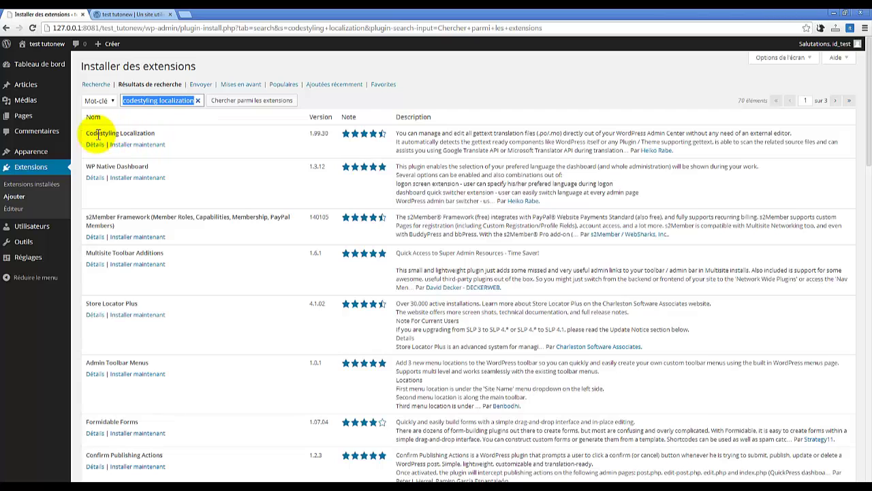
click(138, 145)
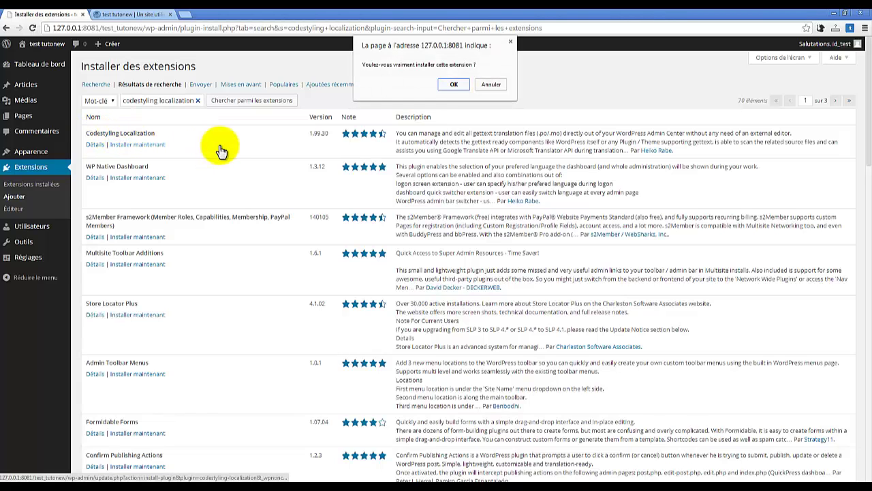
click(446, 83)
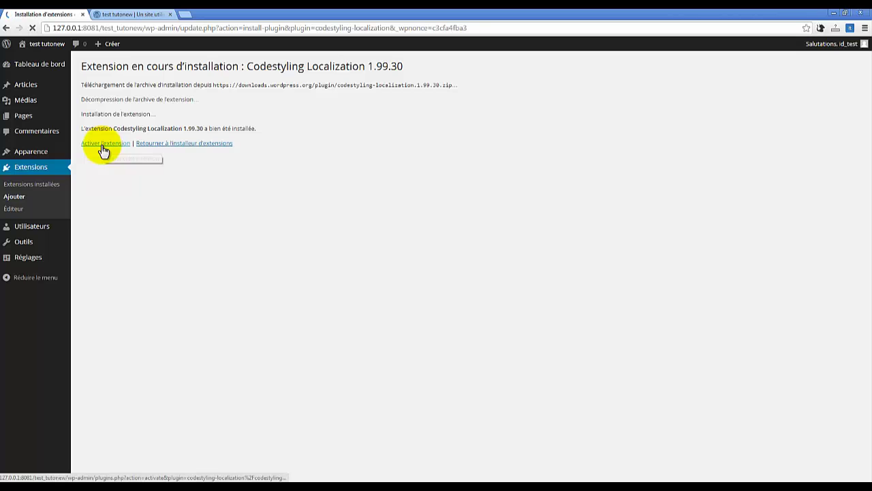
click(103, 144)
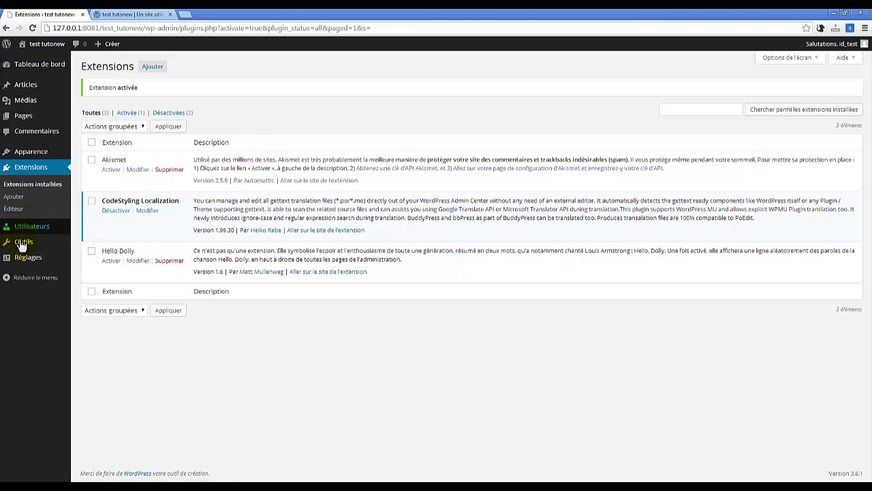
- Open the Localisation tool and find the DatingMag theme's language section
mouse_move(22, 245)
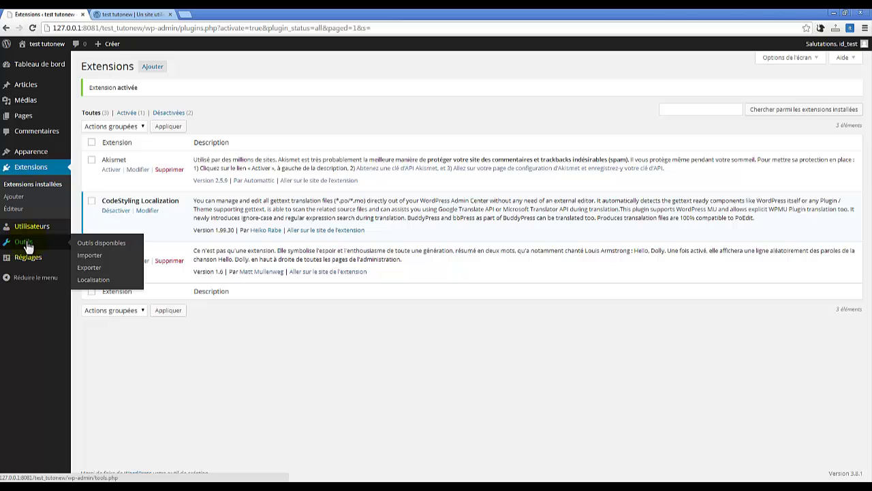
click(100, 280)
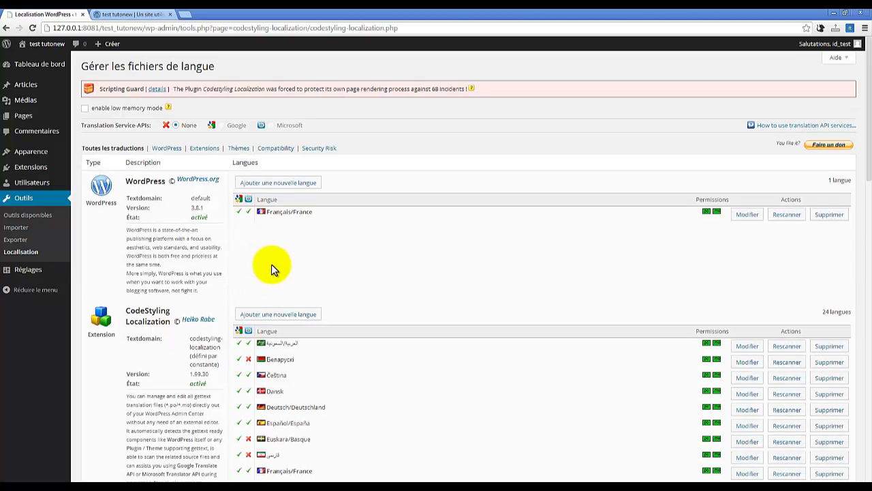
scroll(295, 255, down, 3)
scroll(296, 256, down, 6)
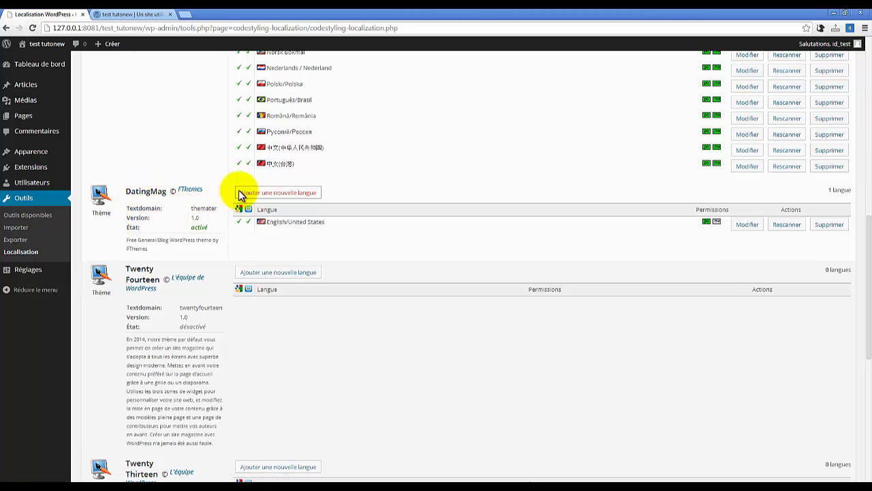
scroll(285, 203, up, 5)
scroll(278, 200, down, 5)
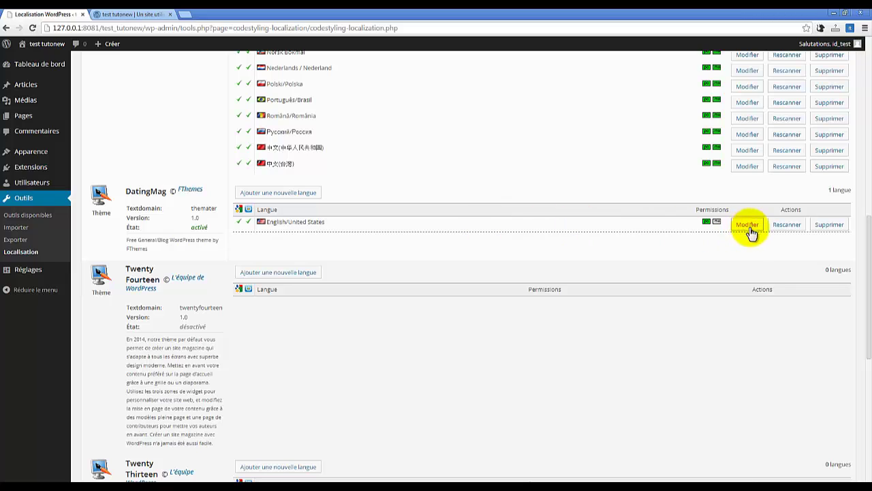
- Add Français/France (fr_FR) as a new language for the DatingMag theme and create its .po file
click(279, 196)
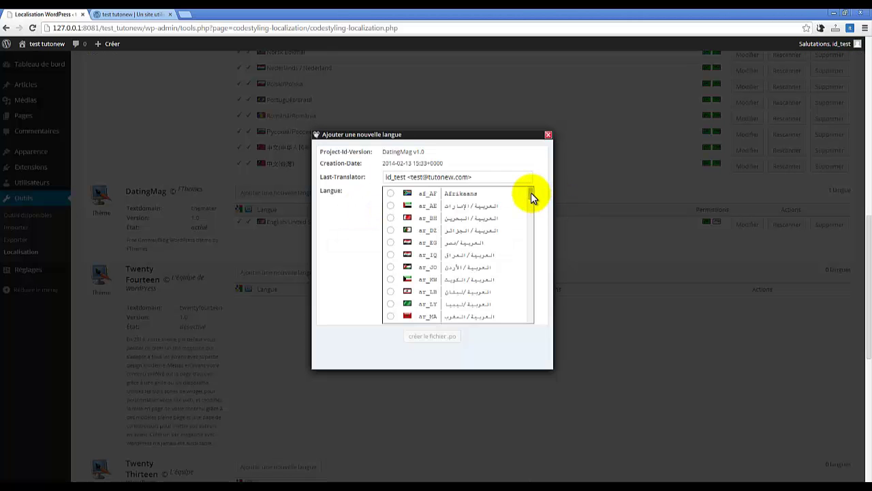
drag(530, 192, 536, 263)
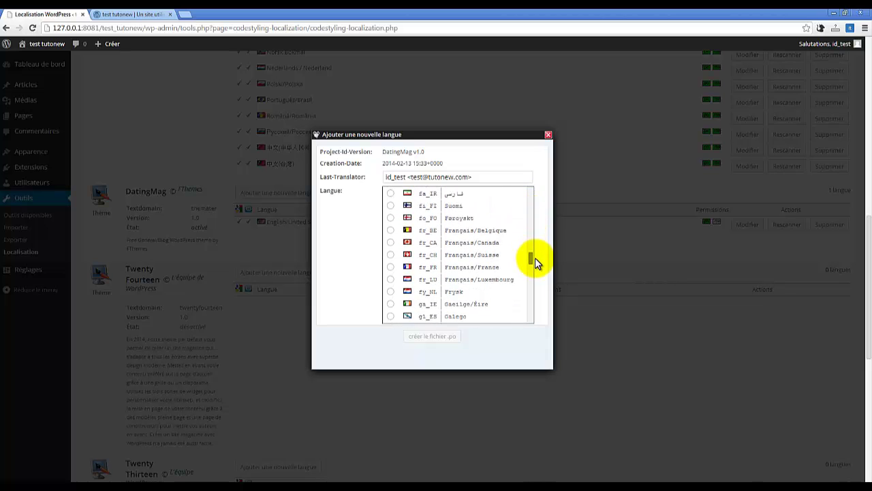
click(391, 266)
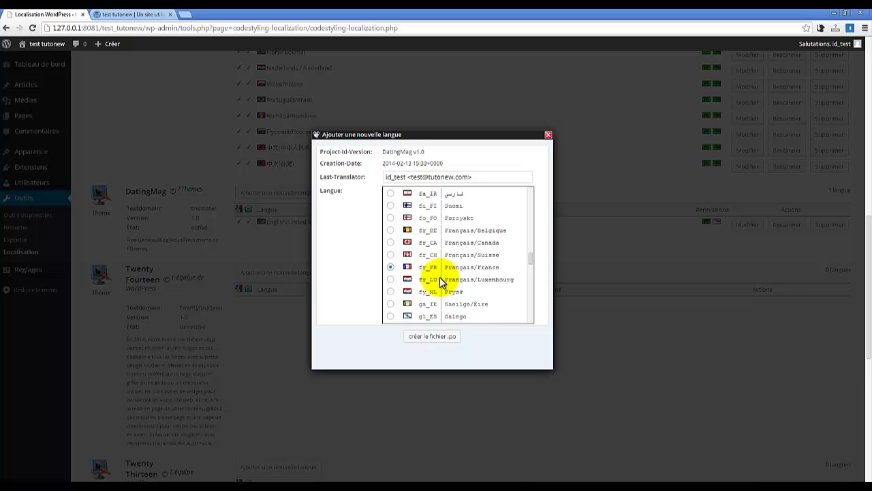
click(438, 337)
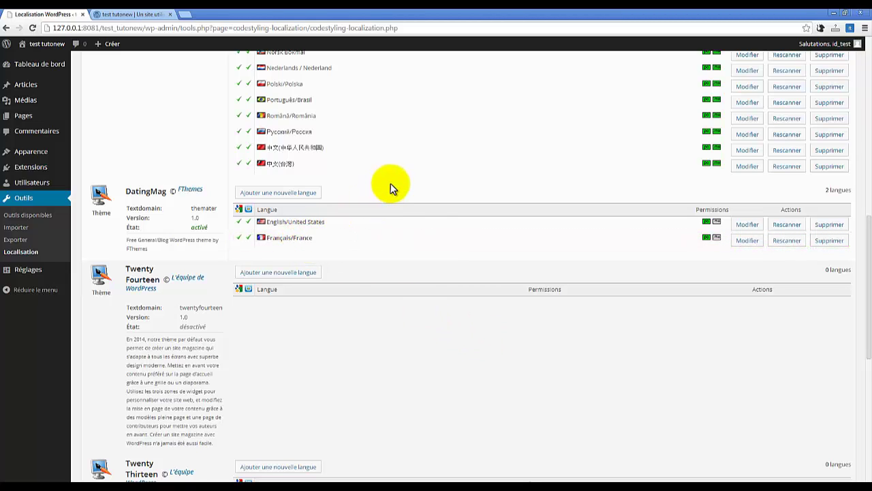
- Rescan the DatingMag theme's PHP source files for the Français/France language
click(787, 247)
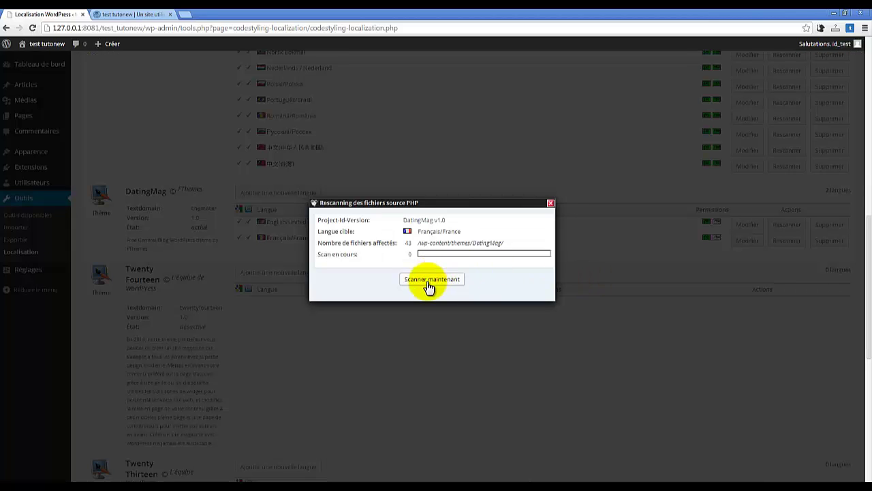
click(428, 282)
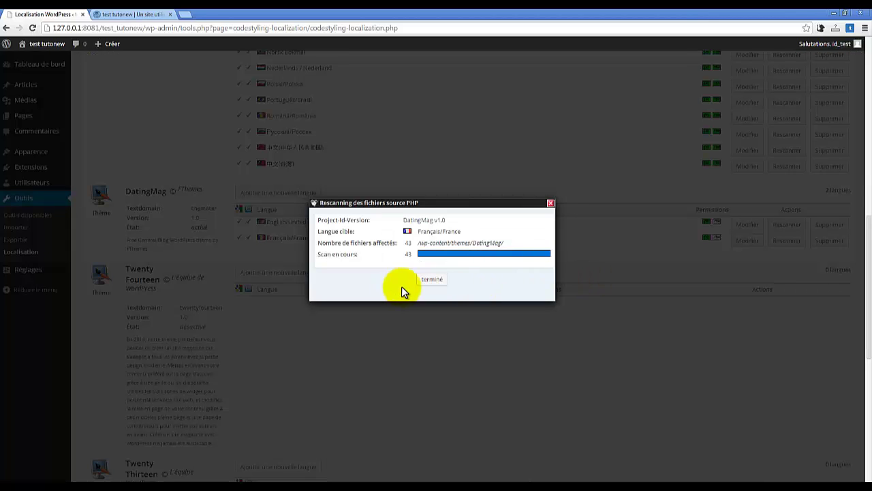
click(431, 281)
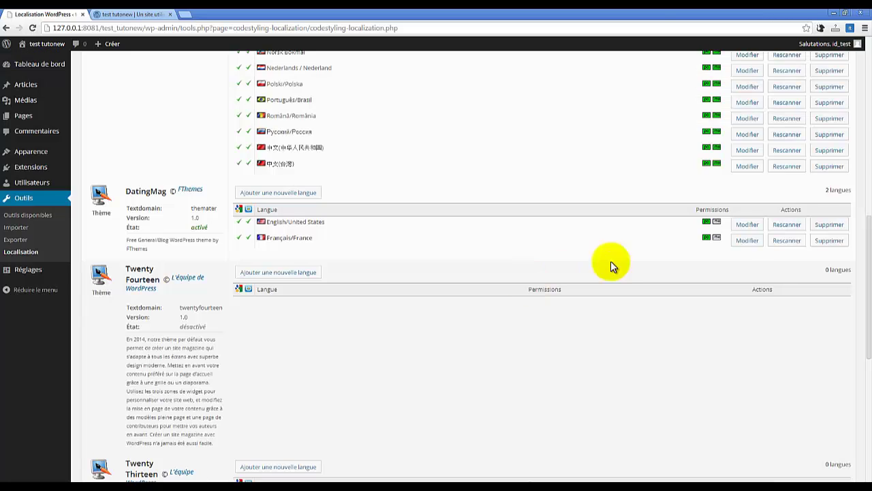
- Open the DatingMag theme's Français/France language file for translation
click(744, 242)
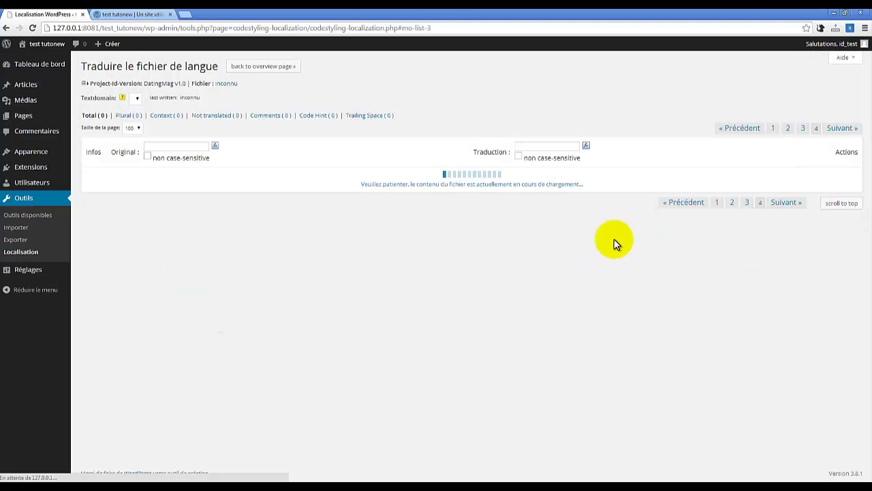
scroll(392, 243, down, 5)
scroll(341, 235, up, 5)
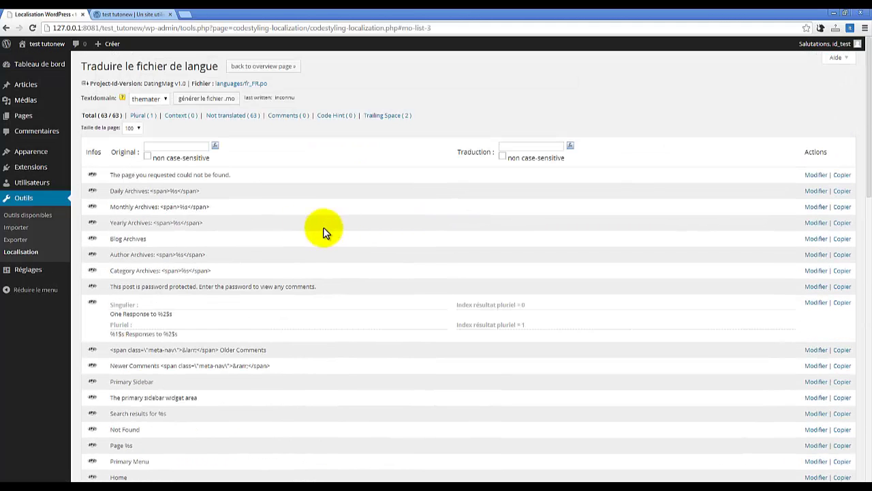
- Examine the list of untranslated original strings in the French language file
scroll(224, 182, down, 3)
scroll(250, 189, down, 15)
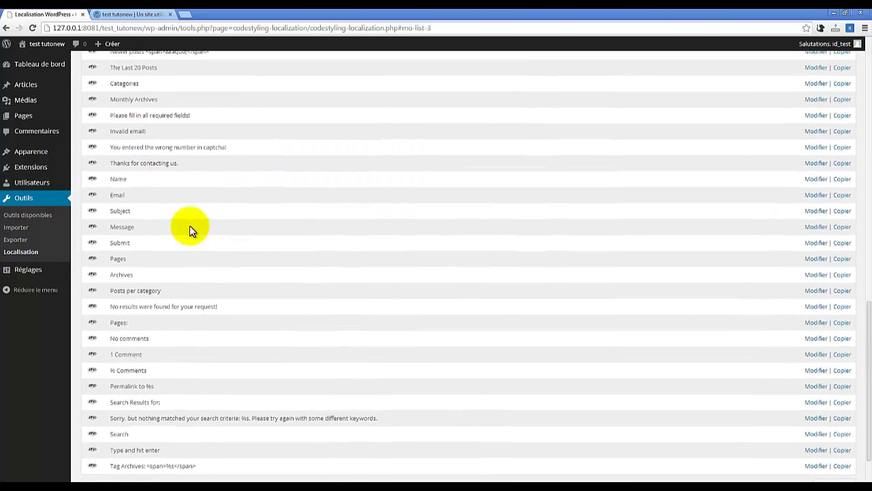
scroll(145, 381, up, 15)
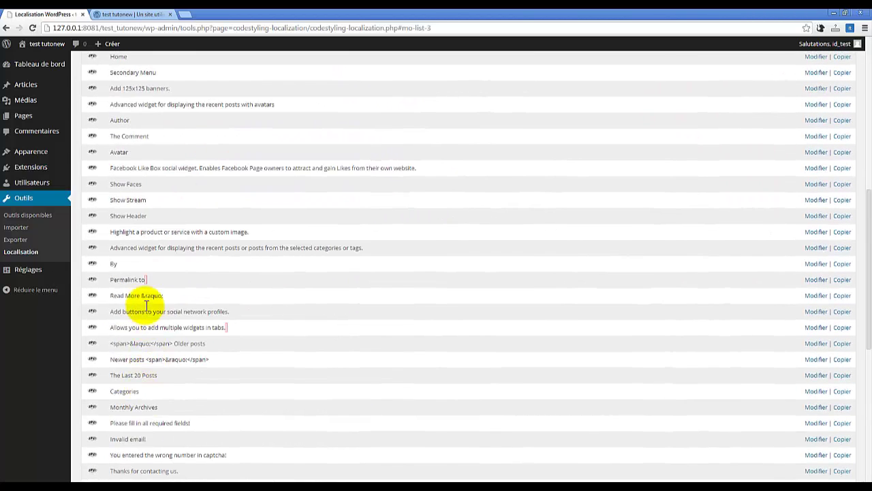
scroll(408, 230, down, 4)
scroll(504, 164, up, 4)
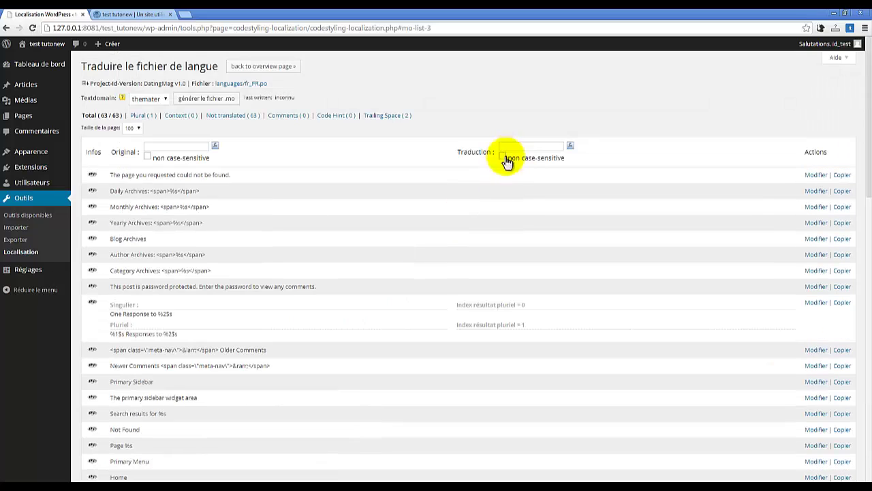
scroll(259, 179, down, 2)
scroll(259, 180, up, 2)
scroll(517, 189, down, 2)
scroll(517, 190, up, 2)
scroll(474, 199, down, 6)
scroll(473, 200, up, 6)
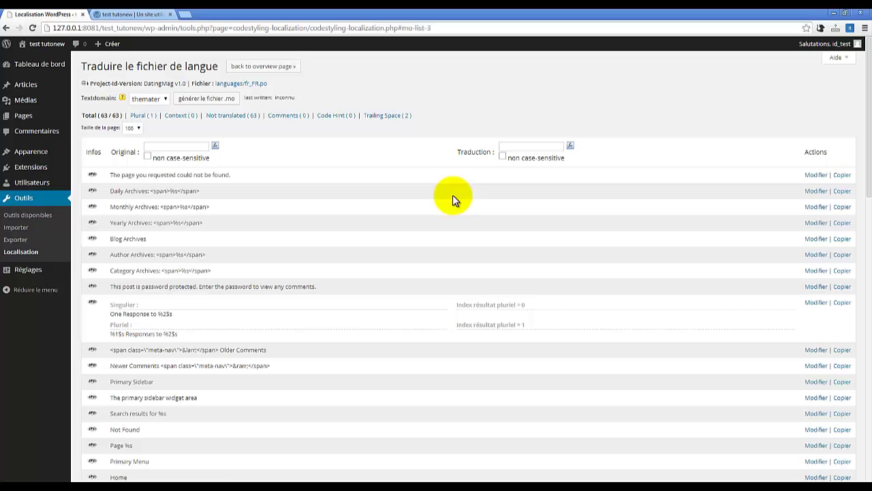
- Filter the original strings by "Se" and open the "Search" entry for editing
click(164, 148)
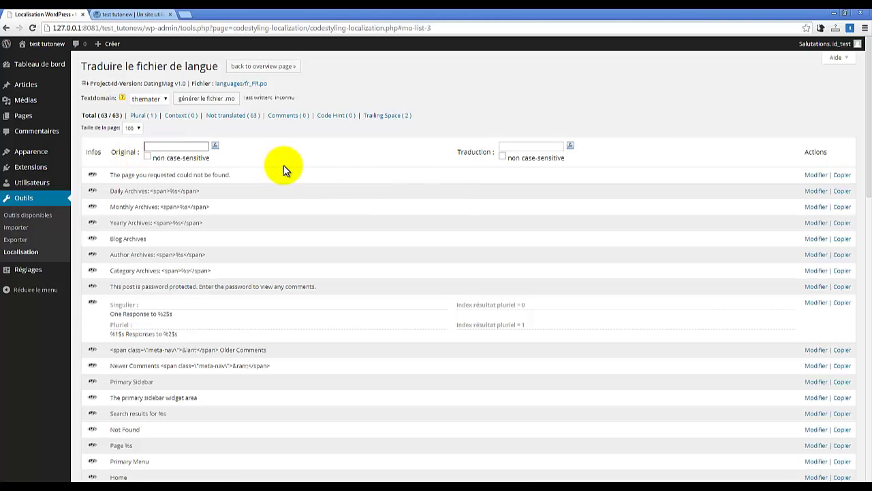
text(S)
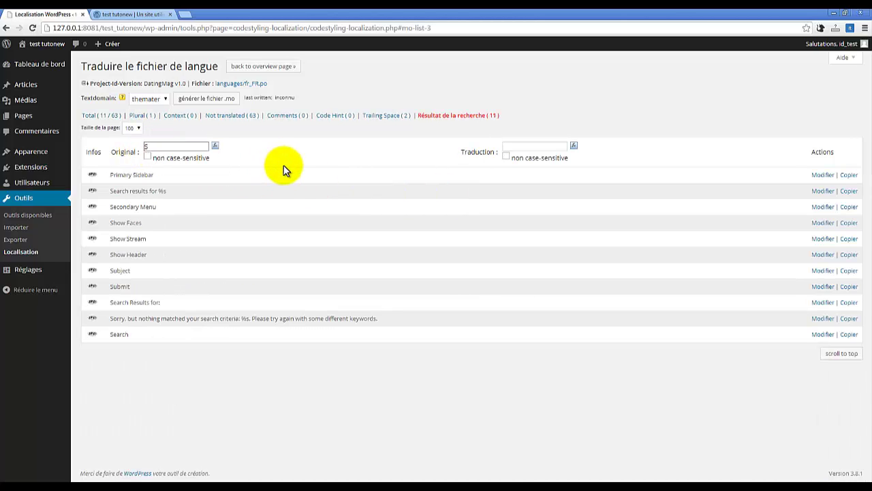
text(e)
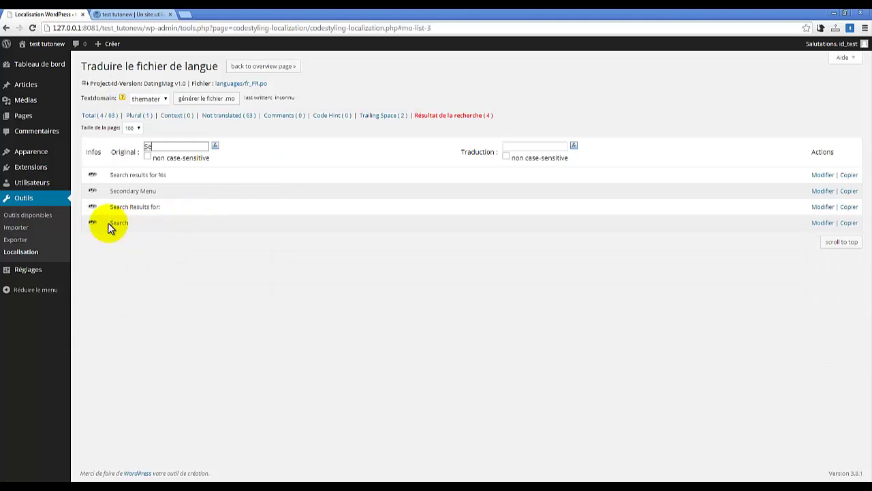
click(823, 224)
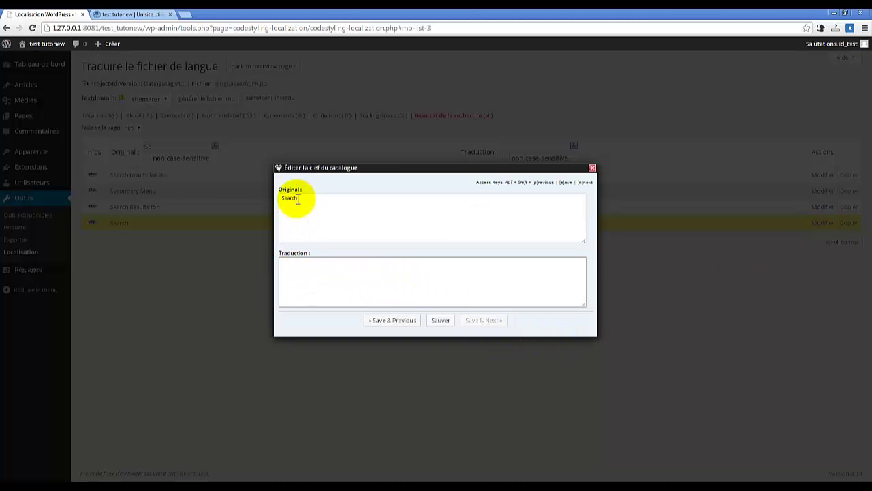
- Get the French translation of "Search" with Instant translate and copy "Recherche" into the entry's translation field
drag(297, 200, 281, 200)
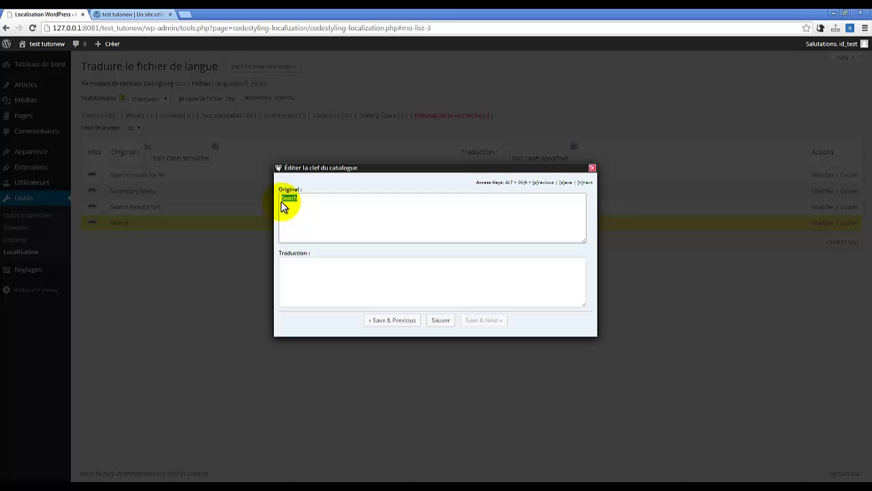
double_click(281, 201)
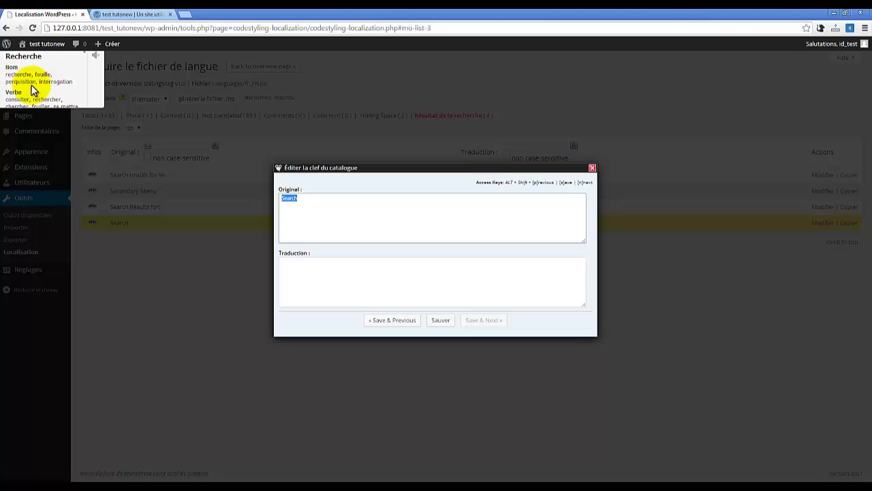
double_click(17, 57)
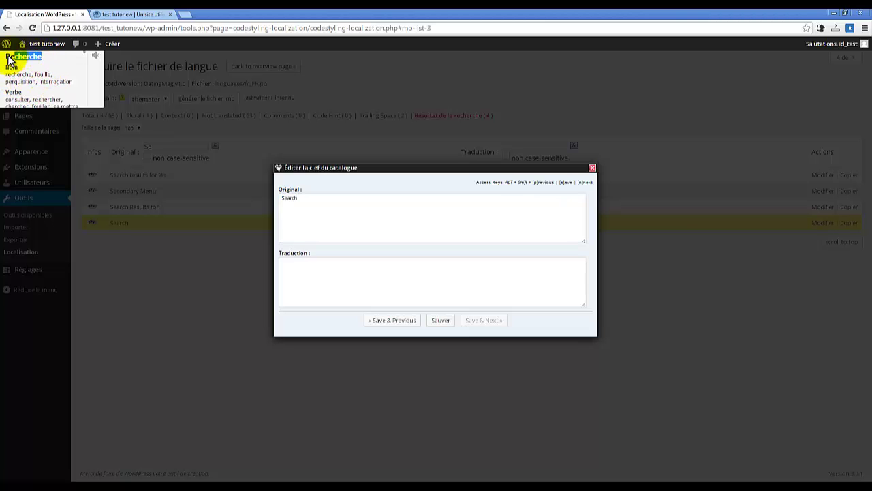
right_click(25, 62)
click(43, 62)
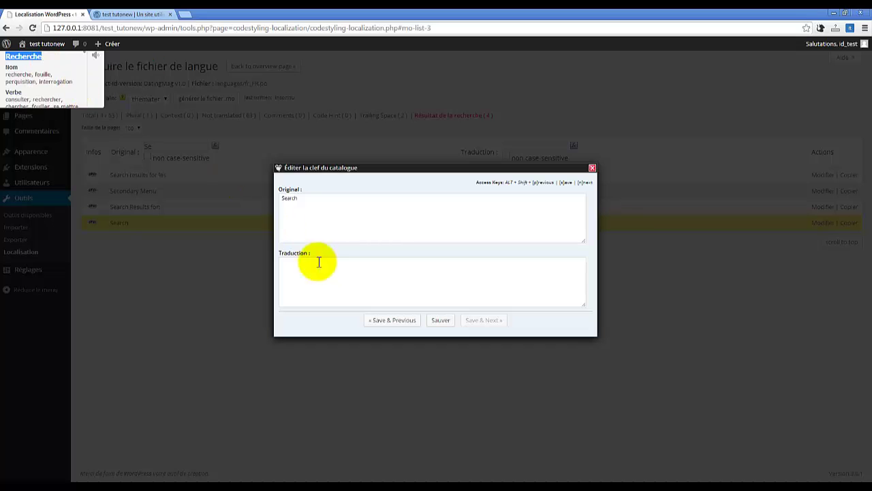
click(295, 264)
right_click(296, 266)
click(319, 308)
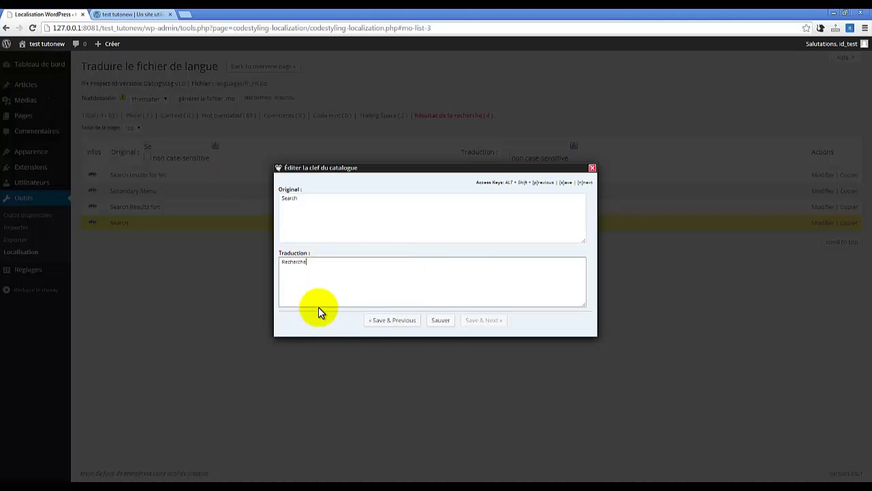
click(303, 201)
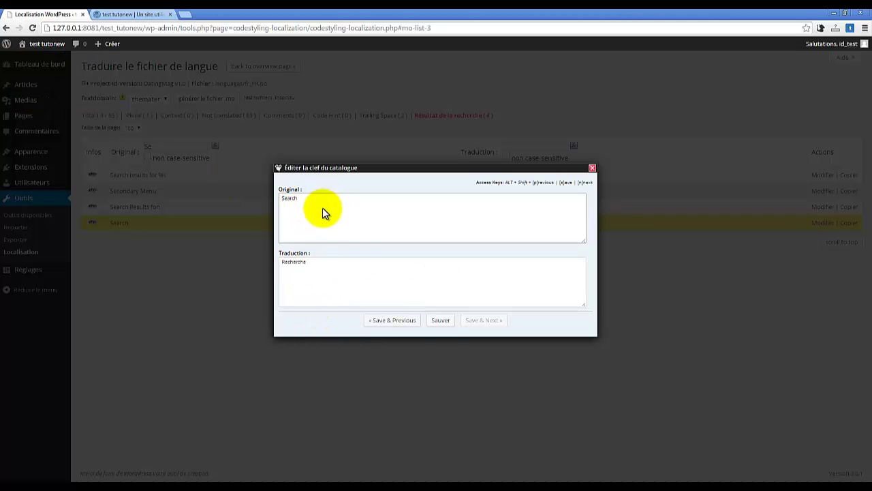
click(302, 267)
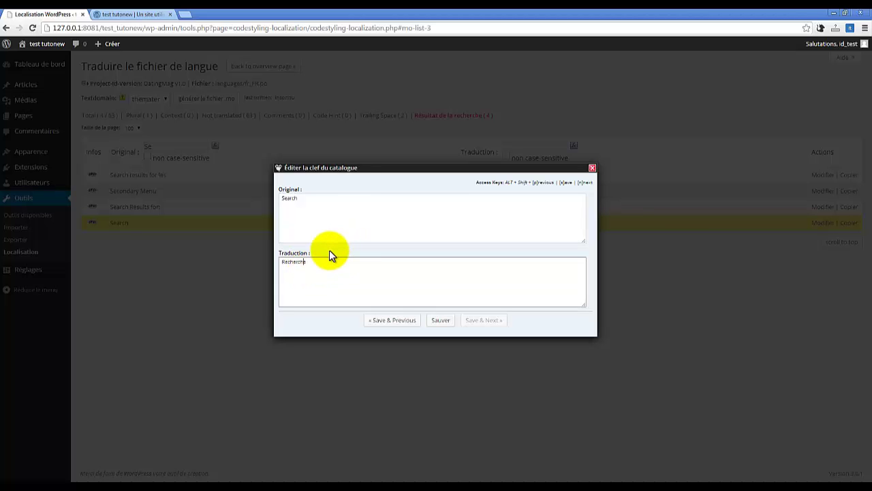
- Copy the original word "Search" into the Instant translate extension's window and translate it from English to French
click(850, 29)
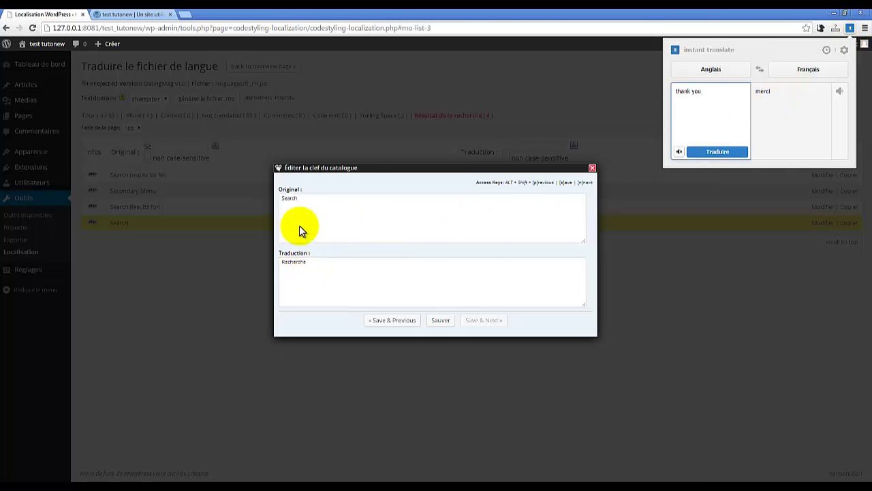
double_click(289, 198)
right_click(291, 197)
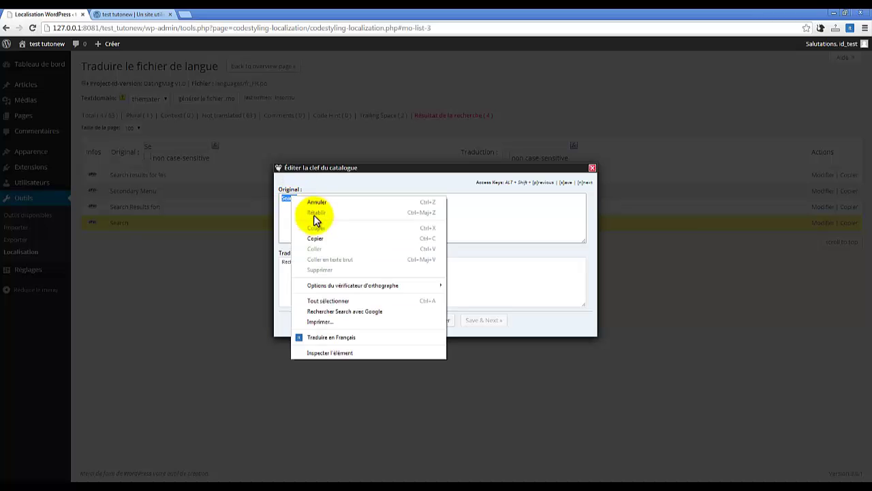
click(319, 239)
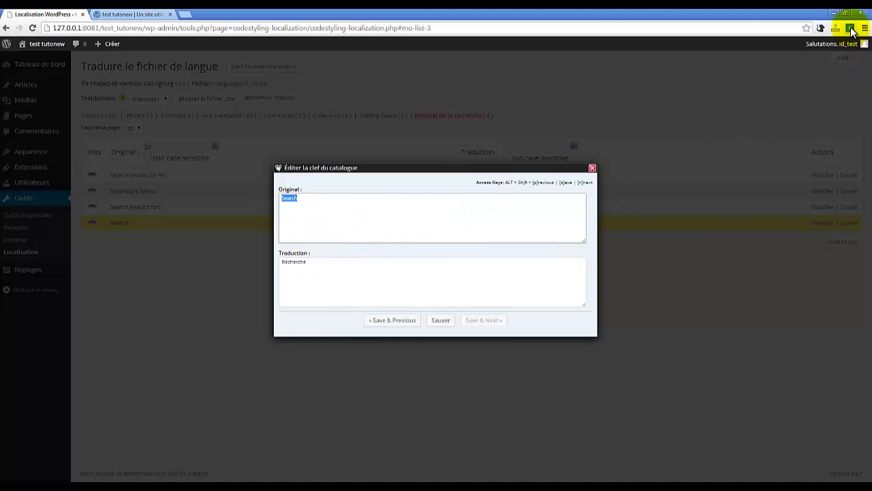
click(850, 28)
triple_click(688, 88)
right_click(692, 87)
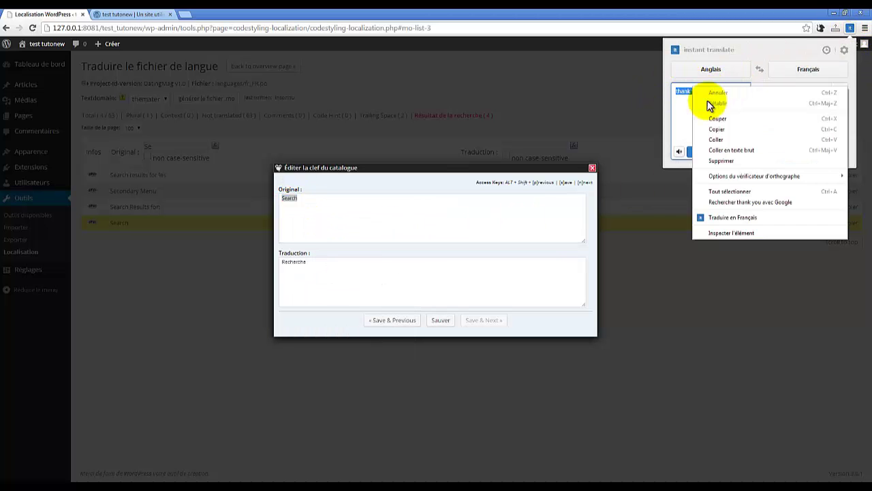
click(719, 140)
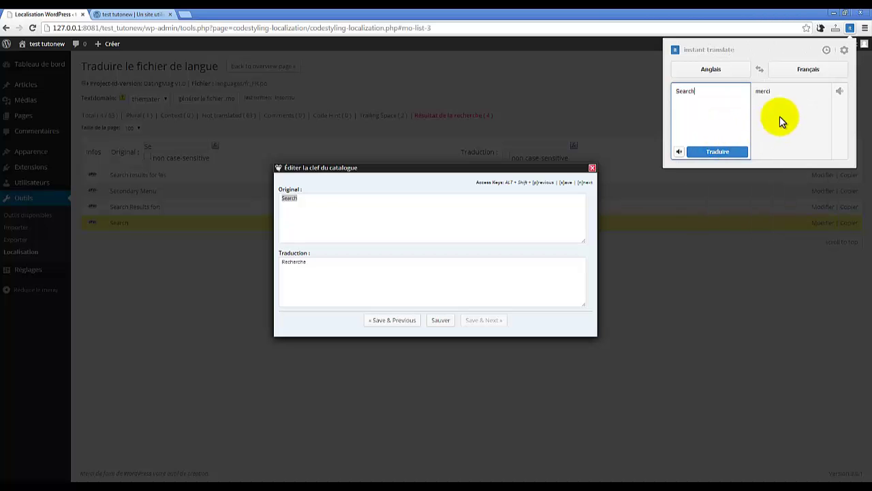
click(719, 151)
drag(828, 97, 833, 131)
click(325, 202)
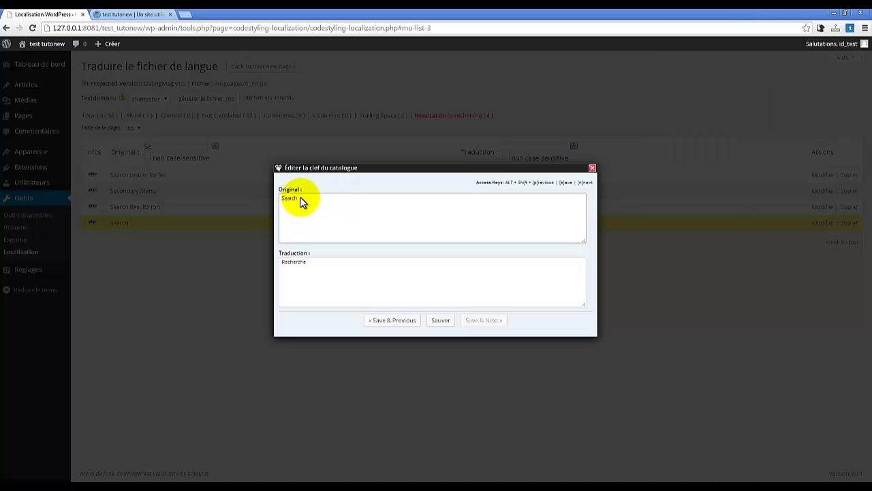
- Check the translation of the original word "Search" once more and save the entry with "Recherche"
drag(302, 200, 278, 202)
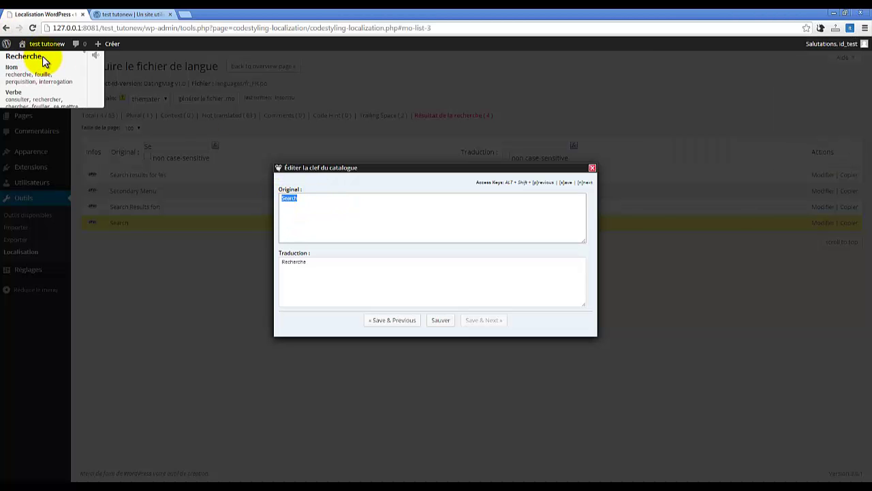
drag(42, 57, 9, 57)
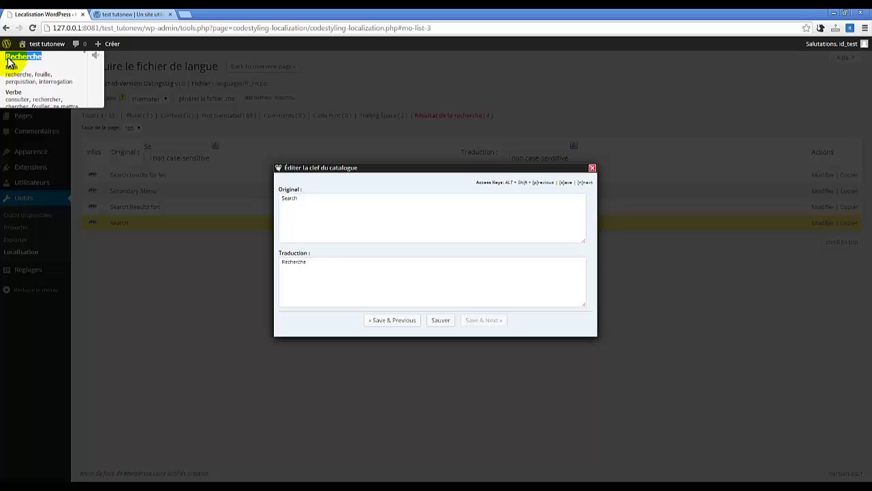
click(348, 230)
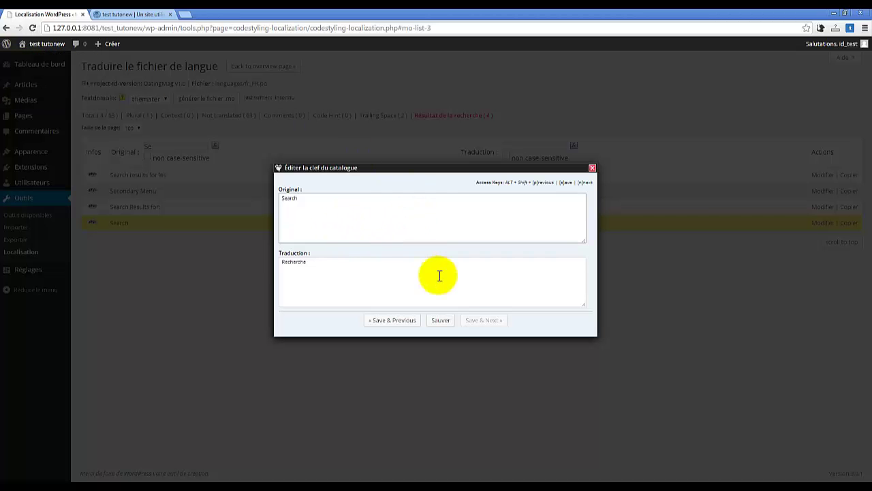
click(441, 321)
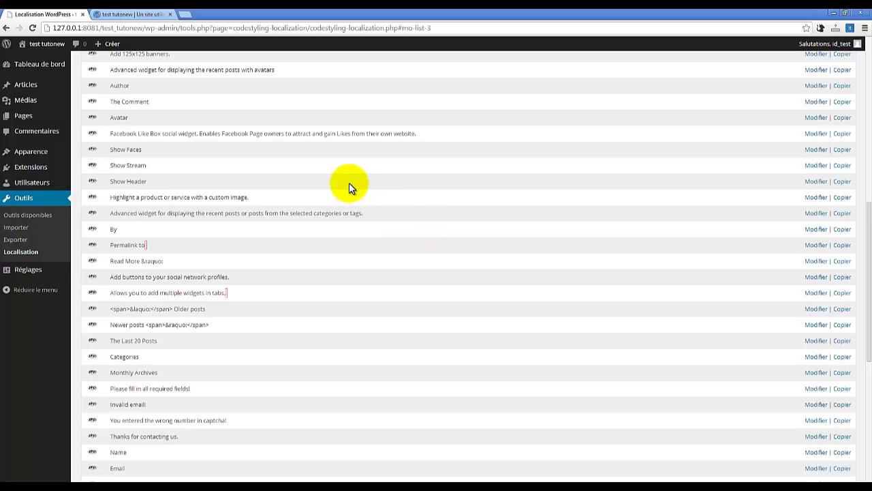
- Examine the original strings containing HTML tags and placeholders, such as <span>%s</span>, %2$s and the "Newer Comments" span code
scroll(361, 185, up, 5)
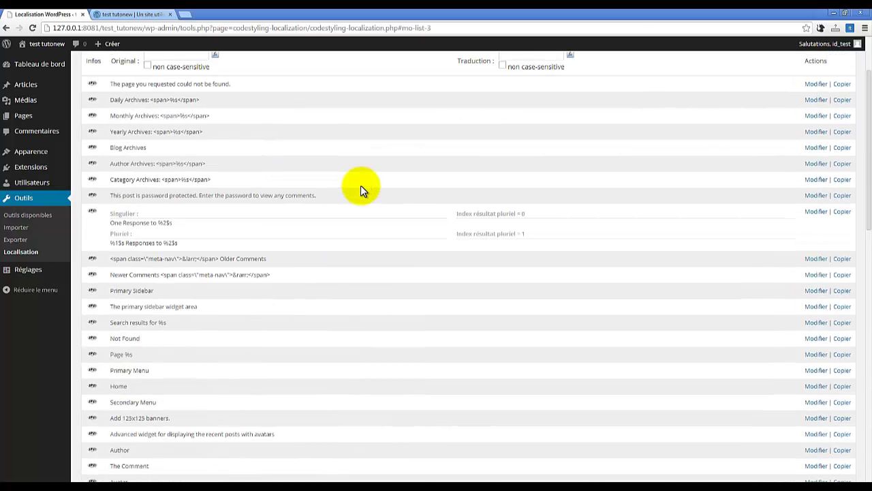
scroll(361, 186, up, 2)
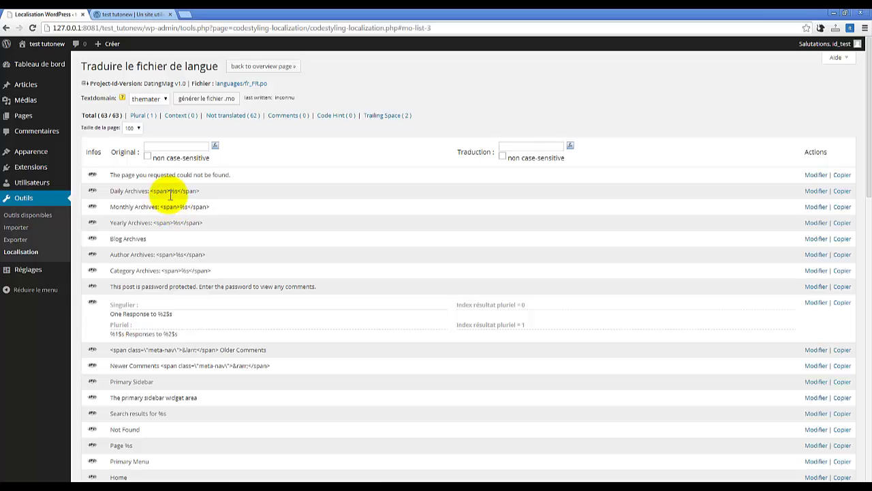
drag(169, 191, 154, 191)
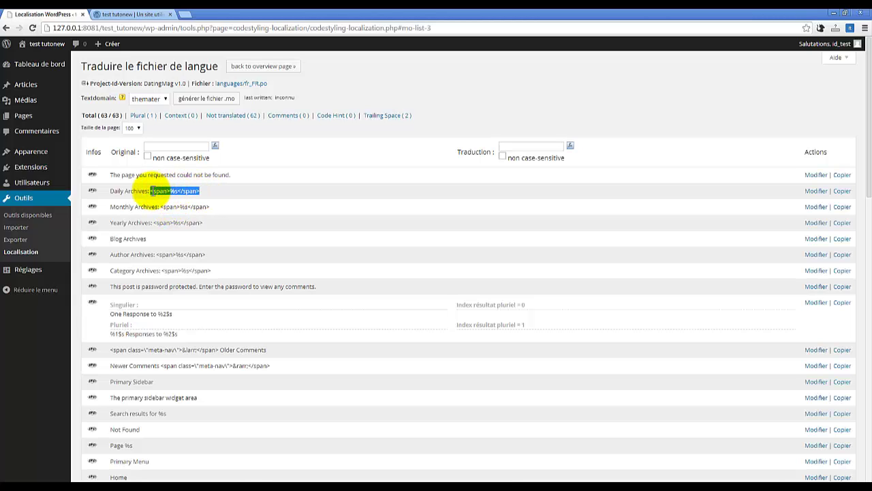
click(183, 206)
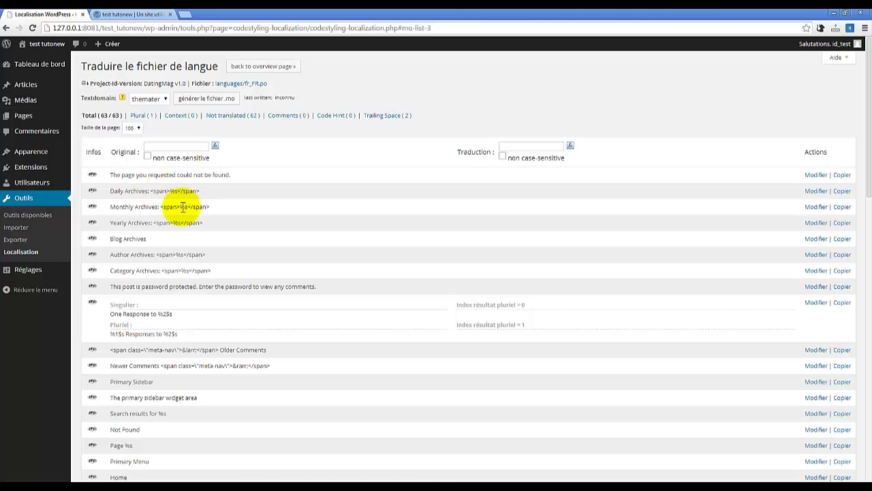
scroll(180, 266, down, 3)
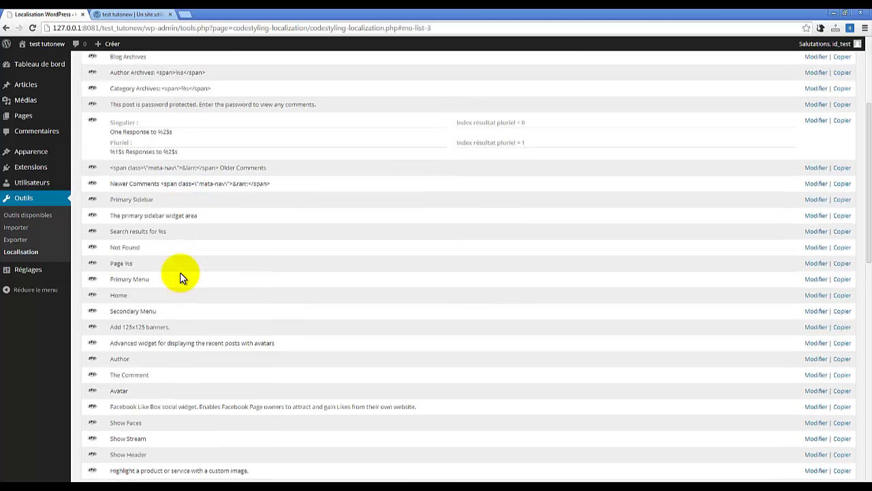
drag(172, 133, 158, 132)
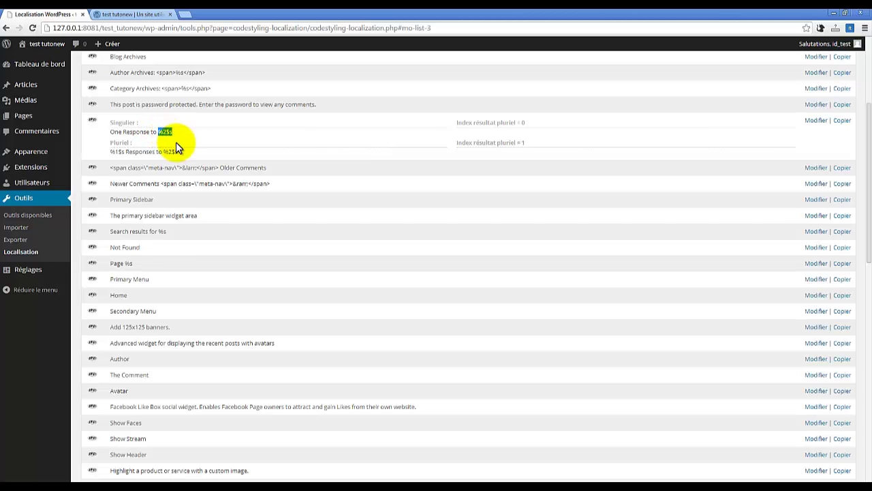
drag(179, 151, 163, 151)
scroll(204, 189, down, 2)
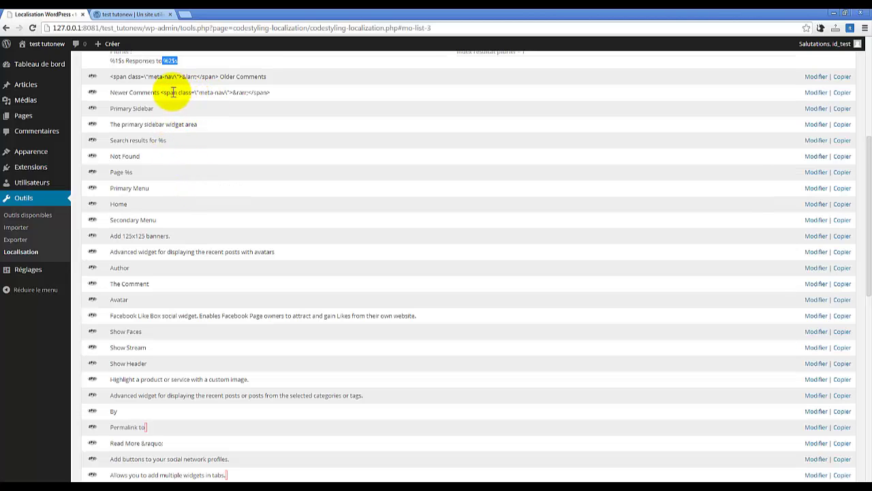
drag(162, 92, 270, 92)
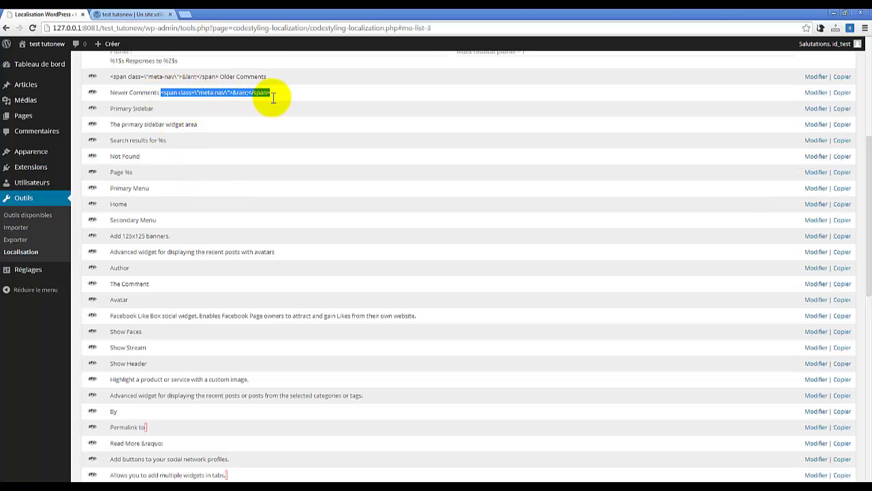
scroll(146, 158, down, 2)
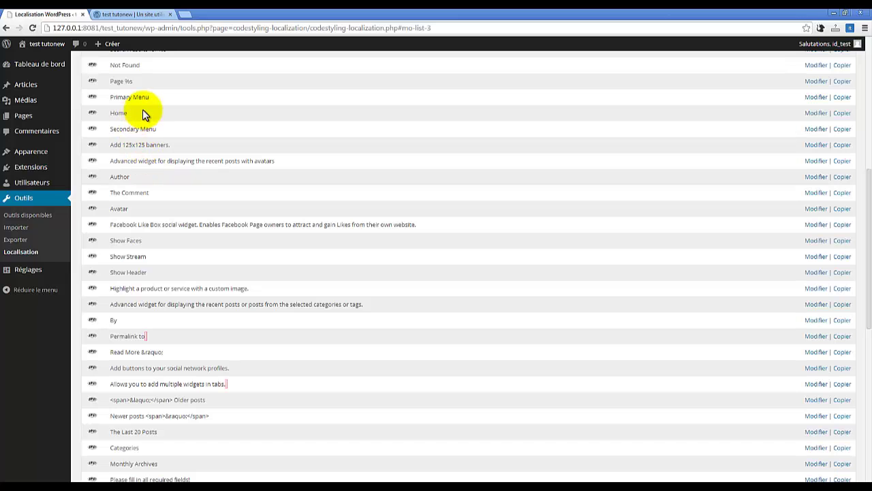
scroll(145, 176, down, 2)
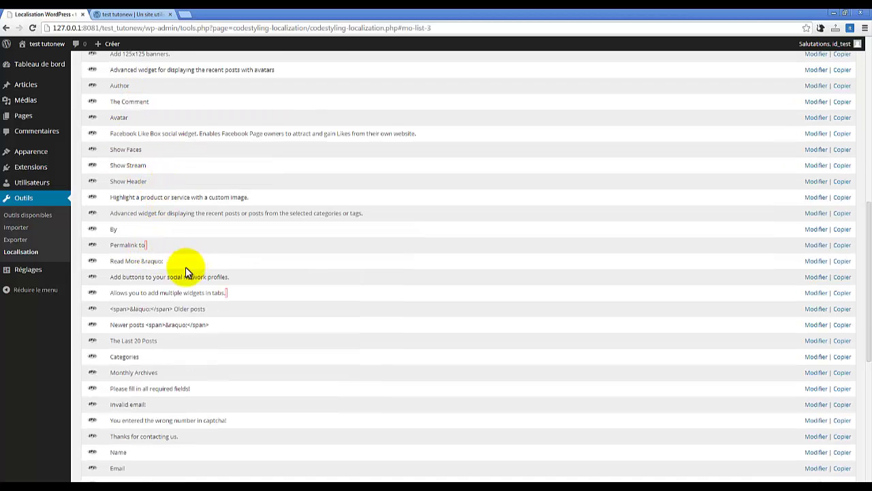
scroll(192, 266, down, 2)
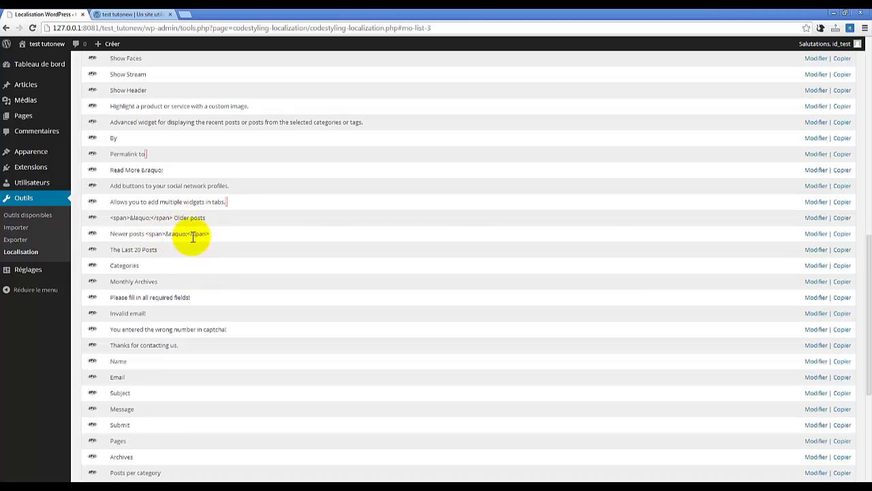
scroll(191, 235, down, 2)
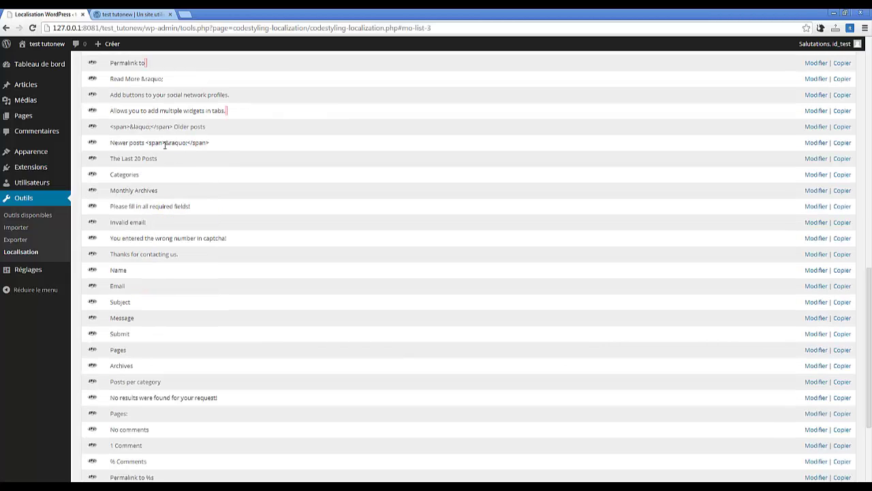
scroll(172, 178, down, 3)
scroll(171, 178, up, 10)
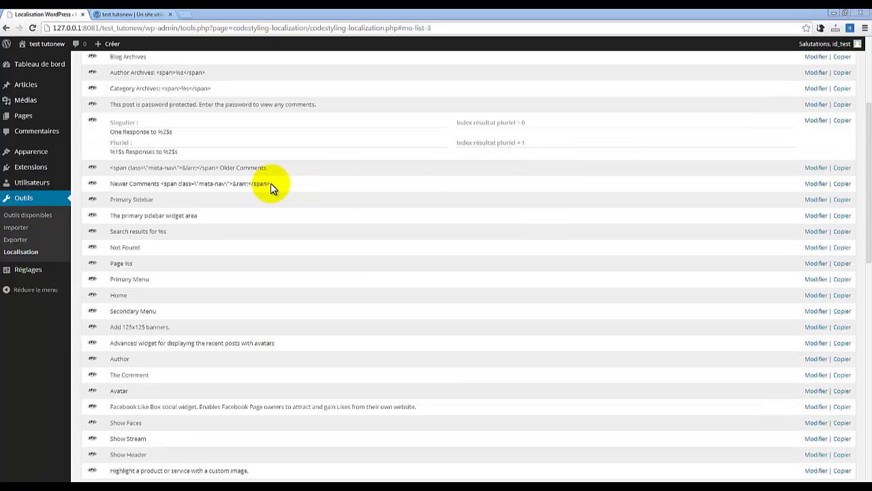
drag(113, 183, 275, 183)
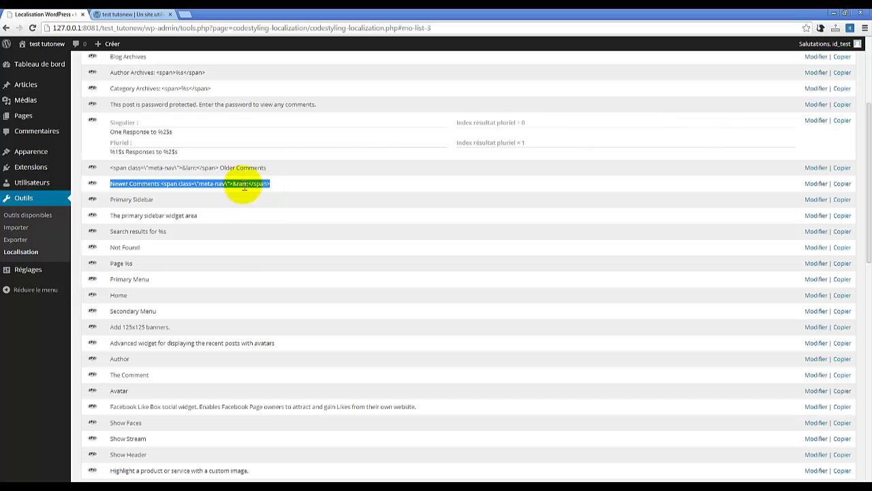
- Open the "Newer Comments" entry for editing and translate only the words "Newer Comments" into French with Instant translate
click(814, 184)
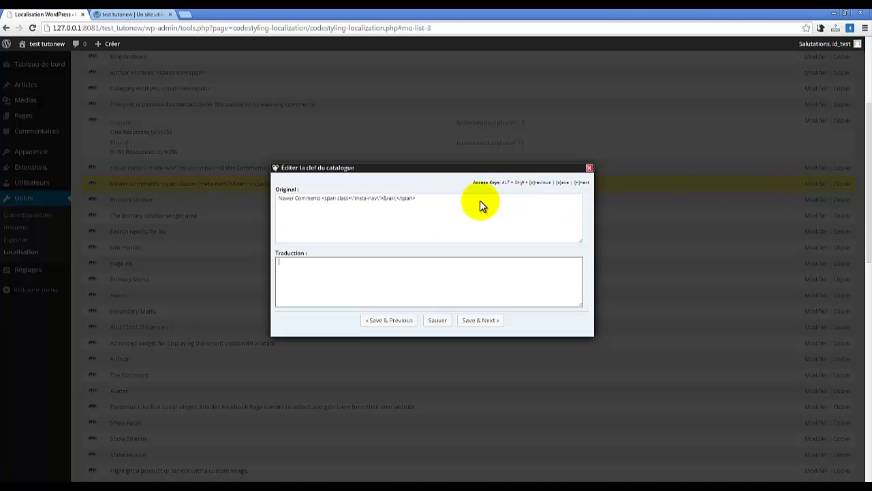
drag(320, 197, 273, 197)
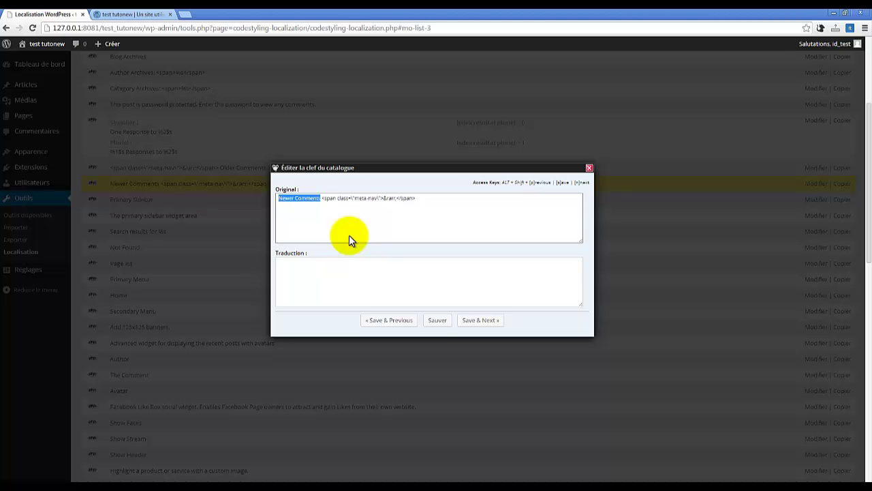
key(ctrl+c)
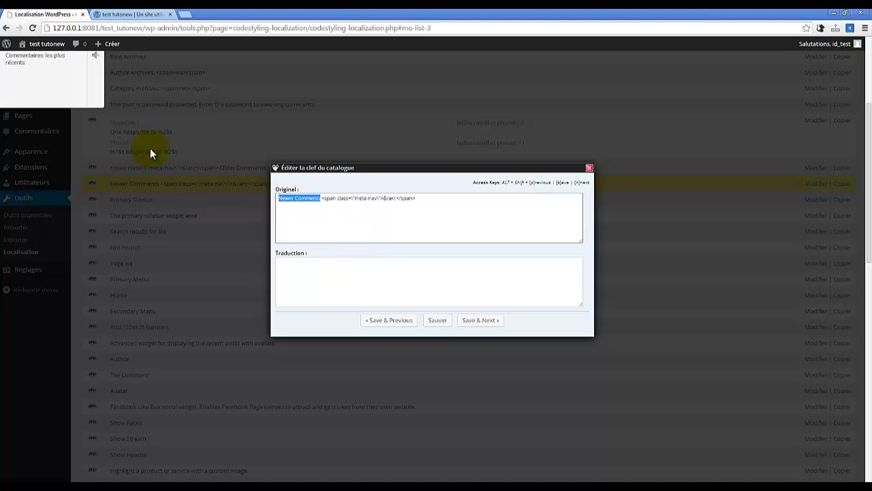
- Copy "Commentaires les plus récents" from the Instant translate result into the entry's translation field
drag(30, 69, 7, 57)
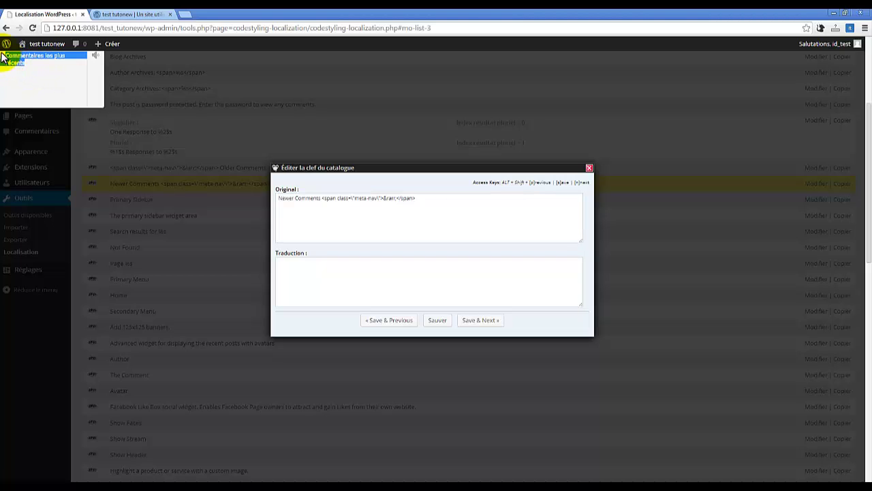
right_click(26, 60)
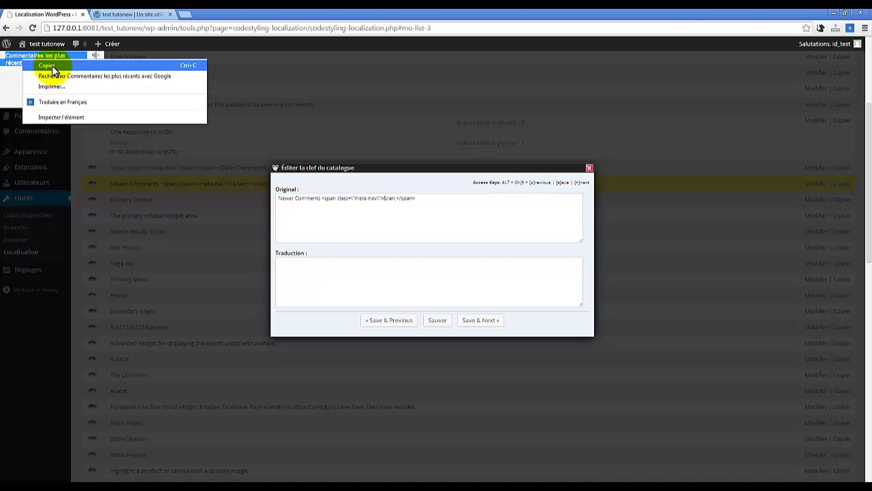
click(48, 63)
click(295, 267)
right_click(296, 266)
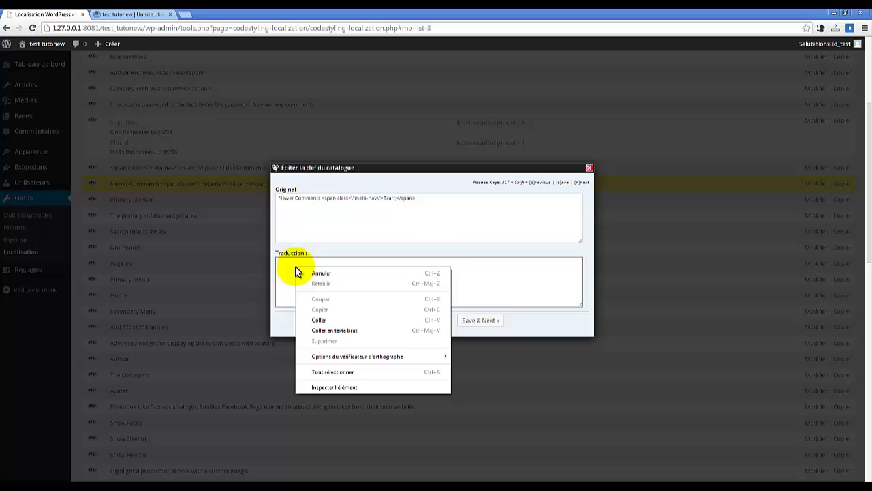
click(316, 318)
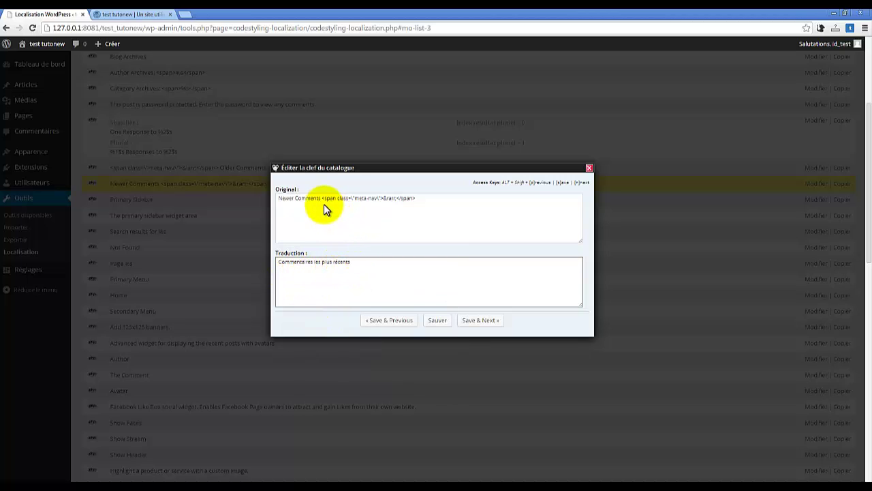
- Append the original's <span class=\"meta-nav\">&rarr;</span> code after "Commentaires les plus récents" in the translation and save the entry
drag(323, 198, 420, 195)
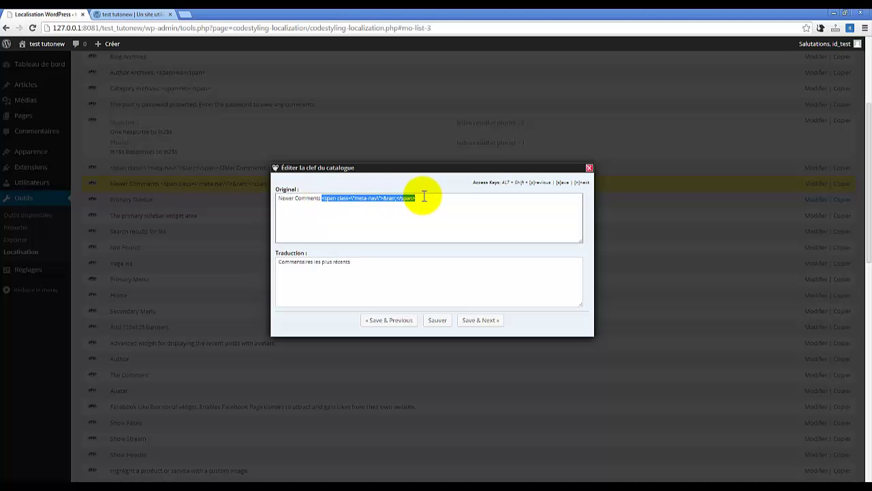
right_click(385, 199)
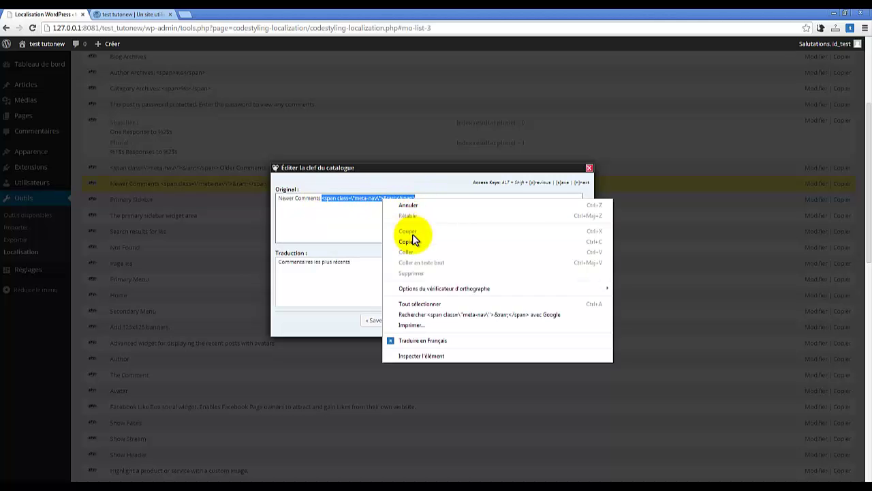
click(413, 239)
click(364, 262)
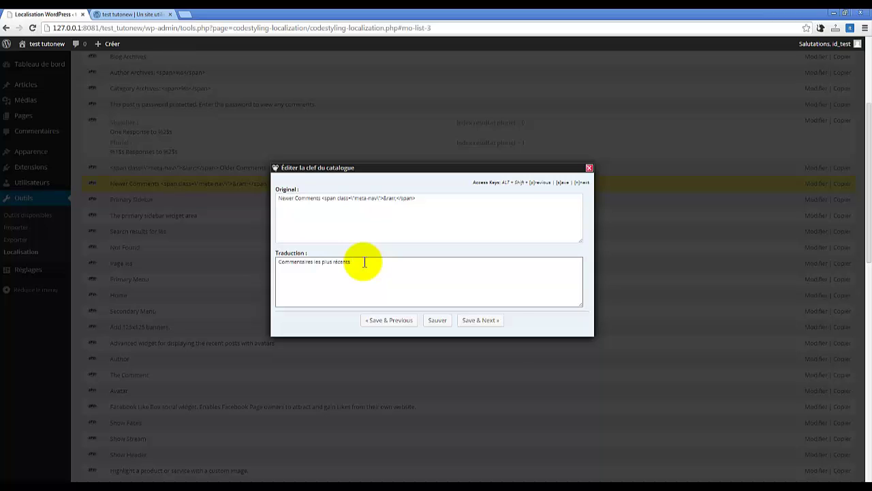
right_click(365, 262)
click(390, 314)
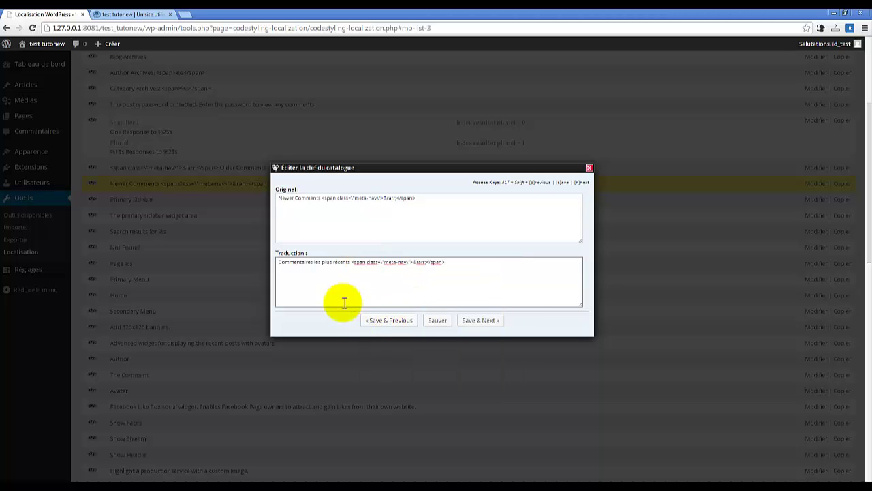
click(433, 321)
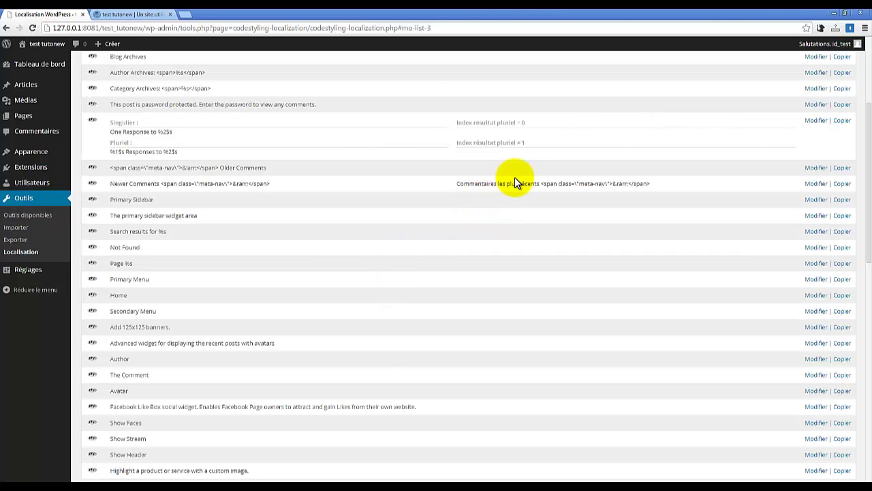
- Generate the .mo file for the themater textdomain and reload the test tutonew site's home page to check the translations
scroll(798, 127, up, 3)
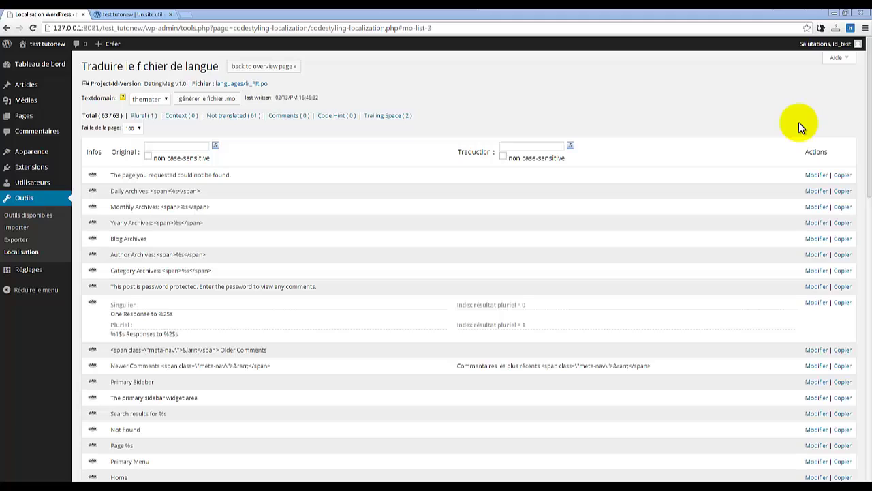
click(193, 102)
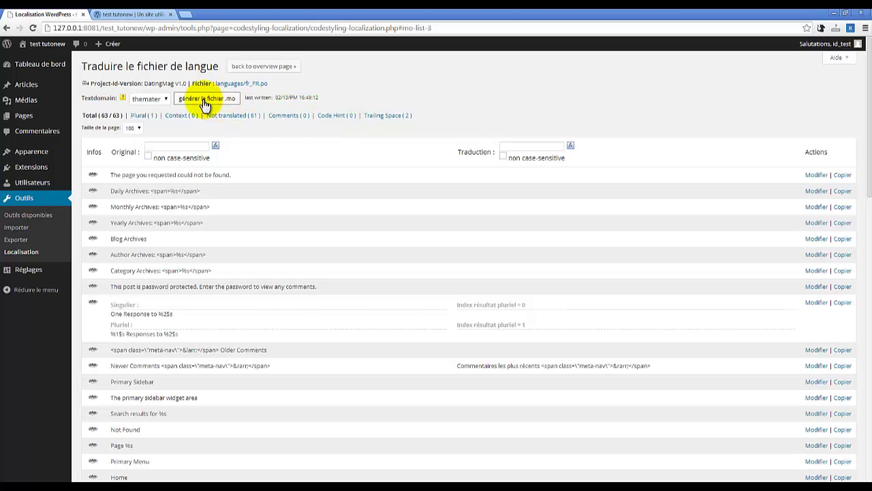
key(ctrl+Tab)
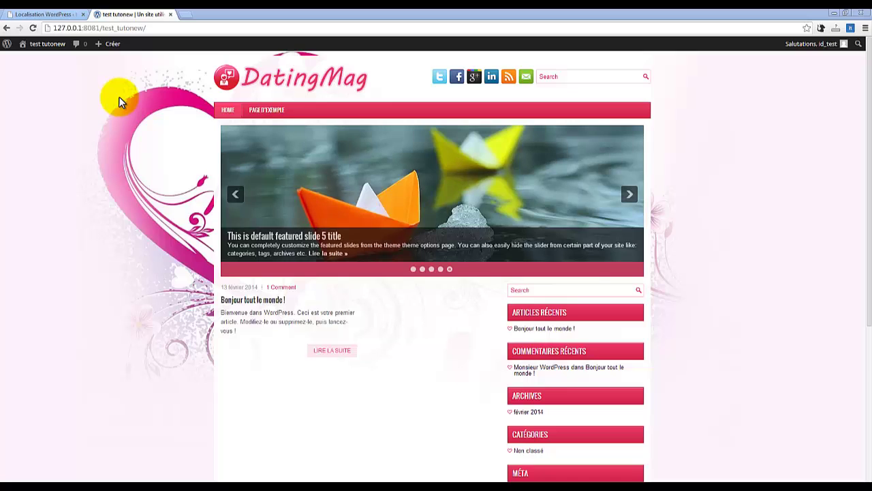
click(32, 27)
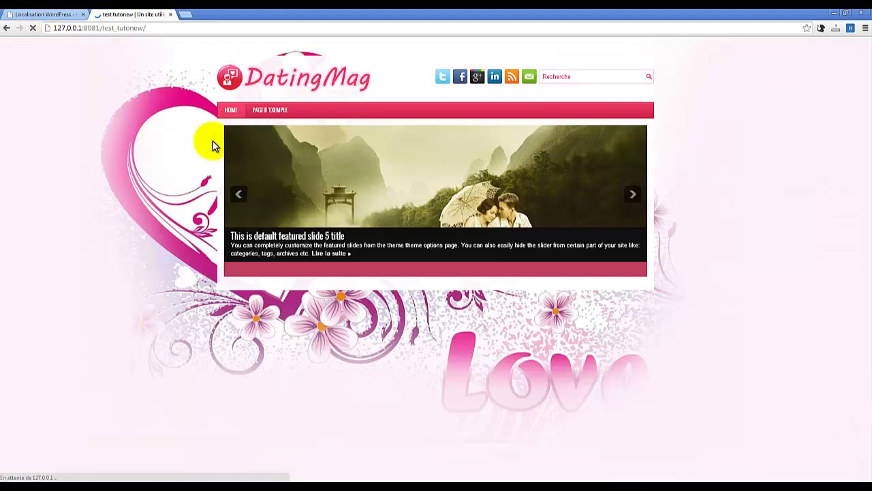